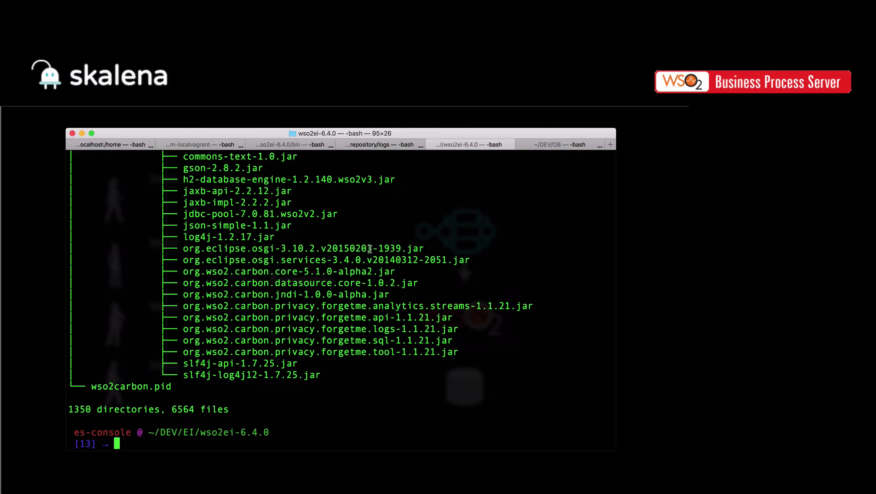
# - Change into the bin folder and list its contents with ls
pyautogui.write('cd bin')
pyautogui.press('Return')
pyautogui.write('ls')
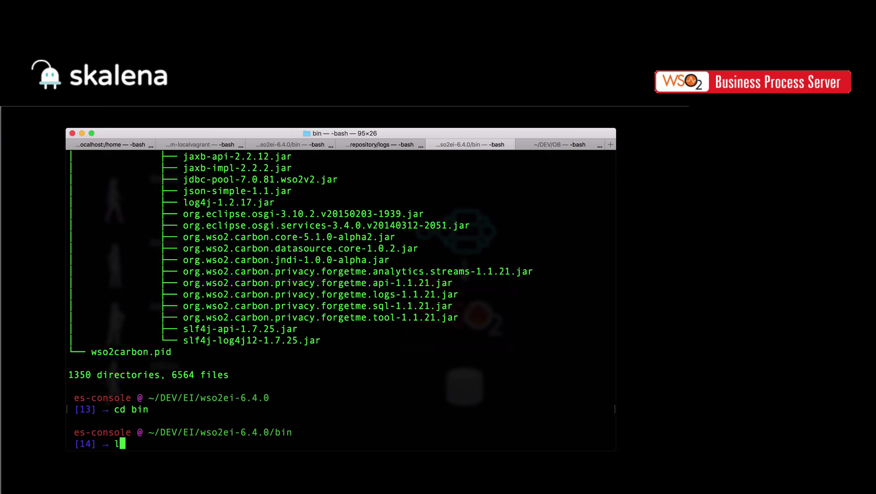
pyautogui.press('Return')
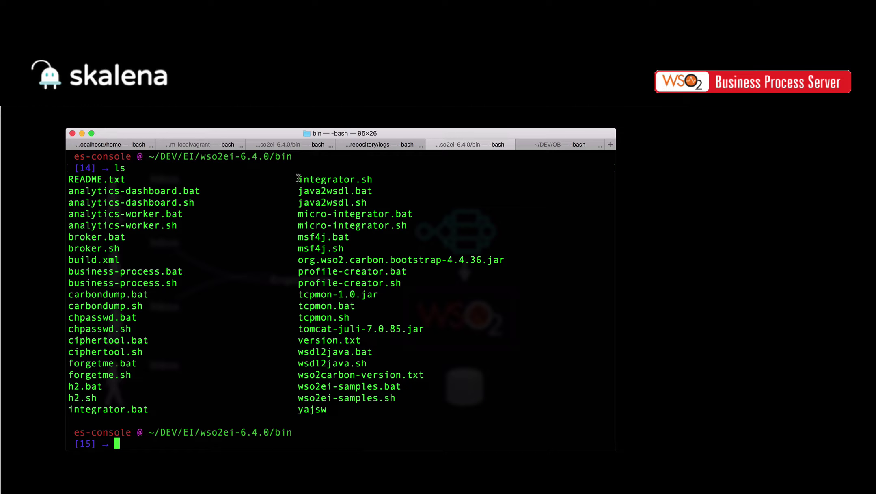
# - Highlight the integrator.sh, broker.sh and business-process.sh scripts in the listing
pyautogui.moveTo(298, 179); pyautogui.dragTo(382, 183)
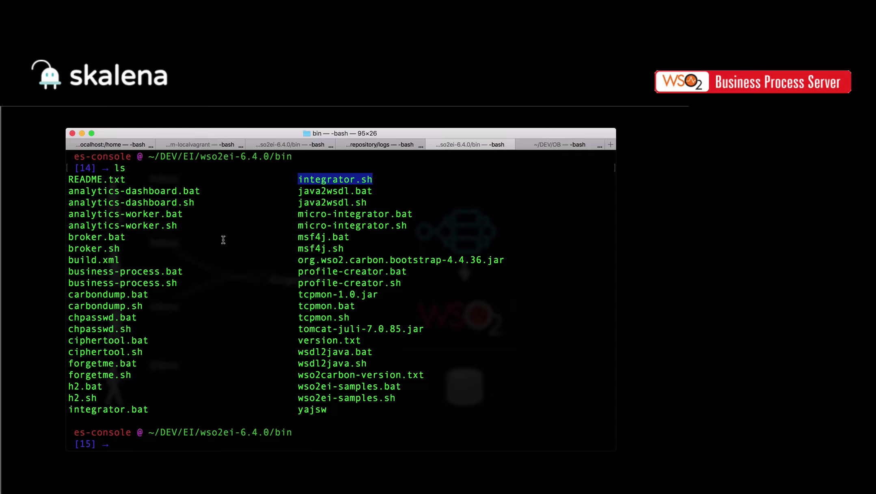
pyautogui.moveTo(121, 249); pyautogui.dragTo(68, 249)
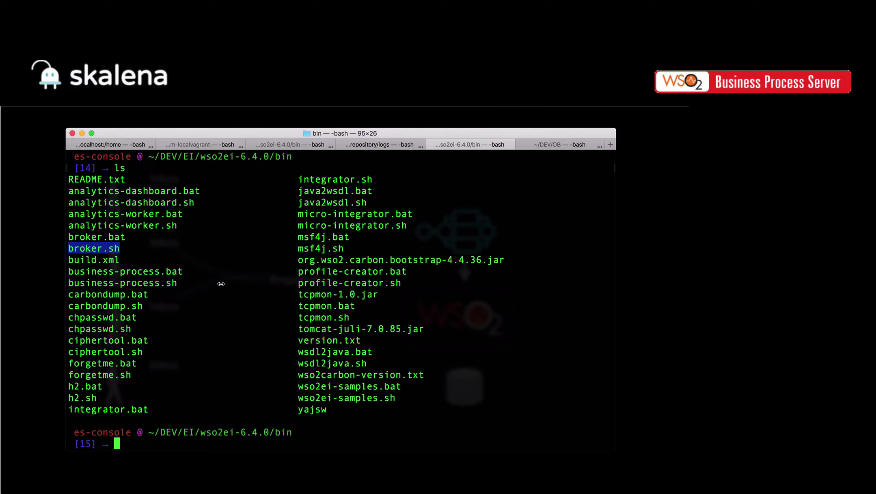
pyautogui.click(160, 280)
pyautogui.moveTo(181, 285); pyautogui.dragTo(68, 283)
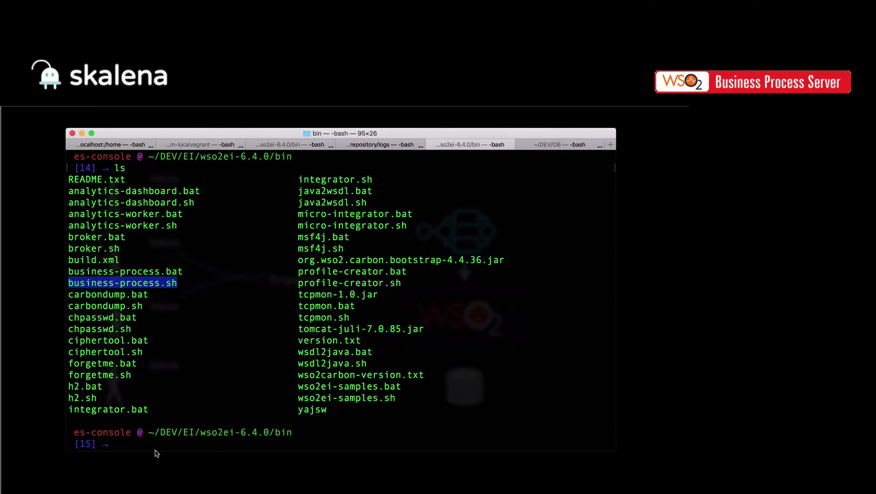
pyautogui.click(142, 445)
# - Run ./business-process.sh to launch the Business Process Server
pyautogui.write('./bu')
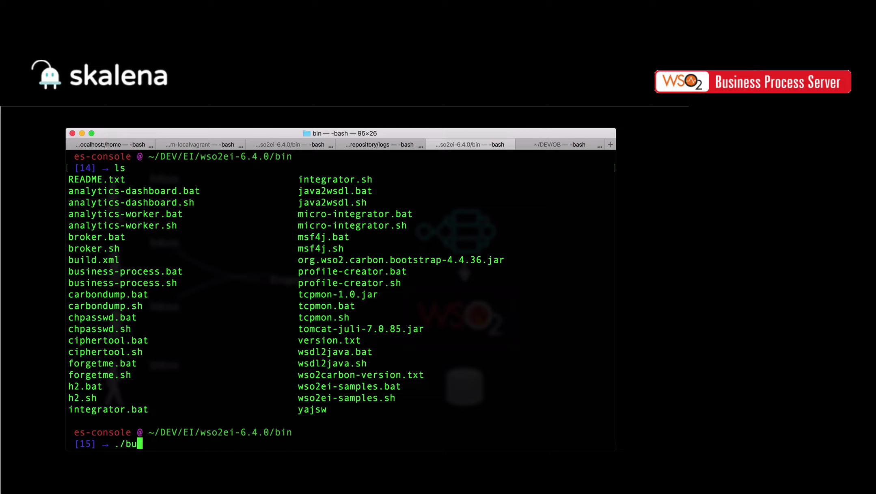
pyautogui.write('siness-process.sh')
pyautogui.press('Return')
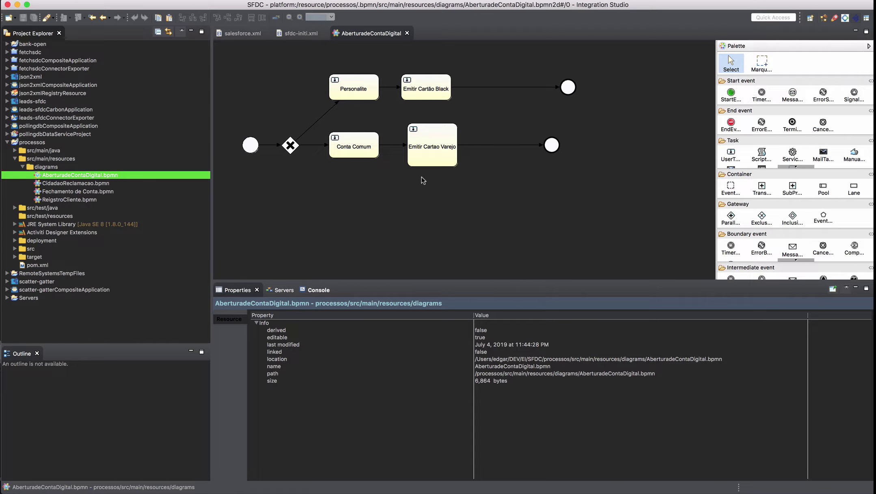
# - Inspect the start event's Nome, cpf, renda and cep form fields, then select the exclusive gateway
pyautogui.click(248, 143)
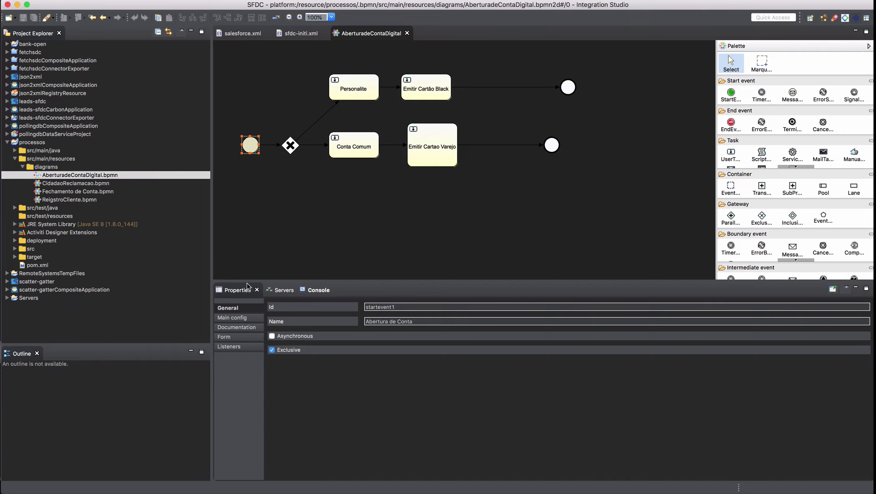
pyautogui.click(235, 338)
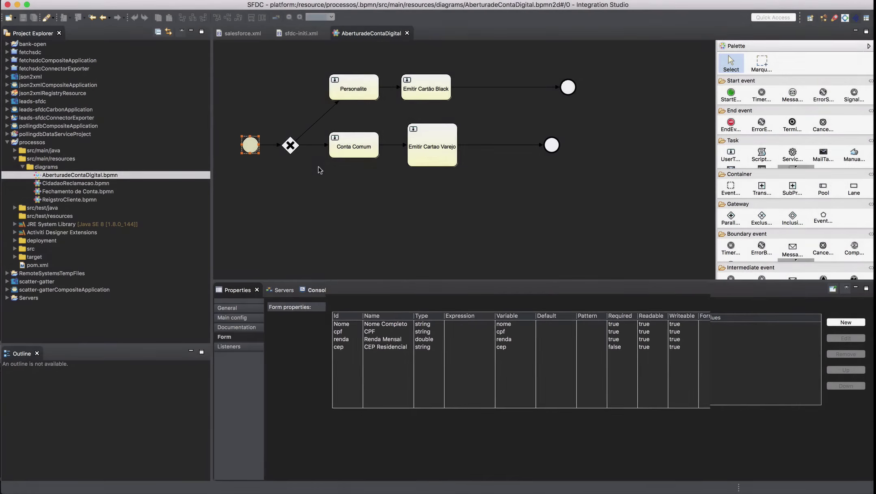
pyautogui.click(291, 145)
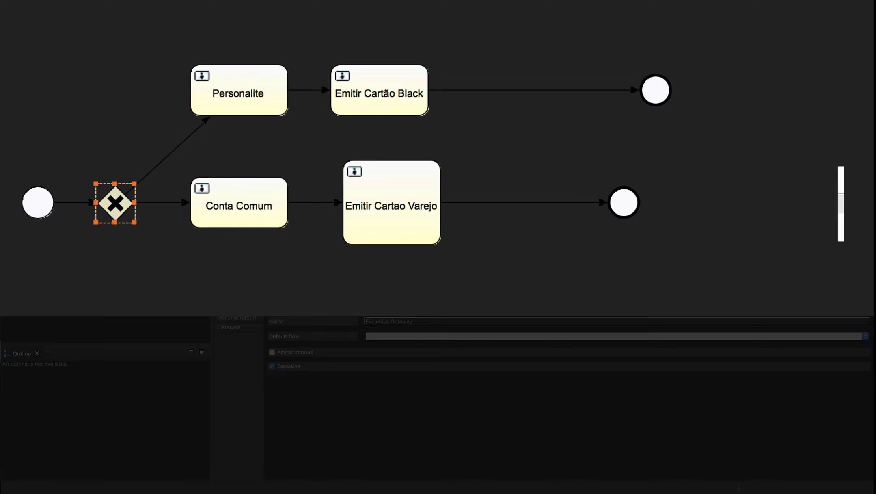
# - Read the gateway flow conditions: ${renda<4000} to Conta Comum and ${renda>4000} to Personalite
pyautogui.click(170, 153)
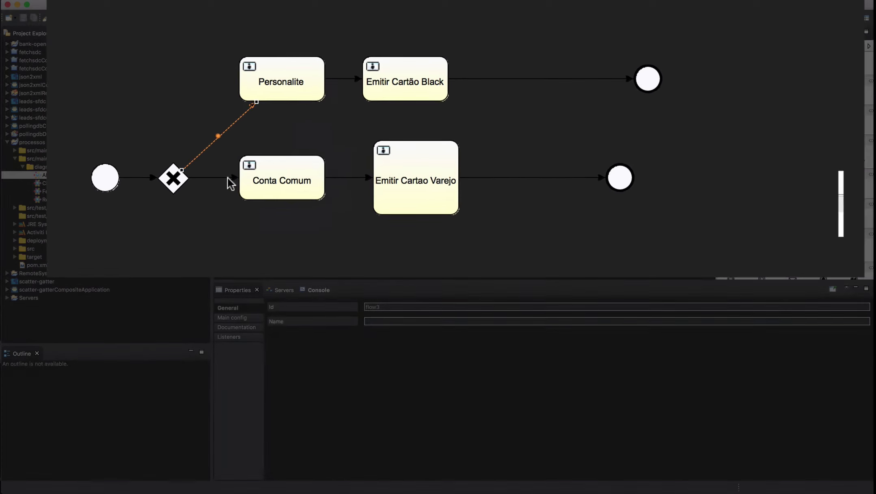
pyautogui.click(167, 203)
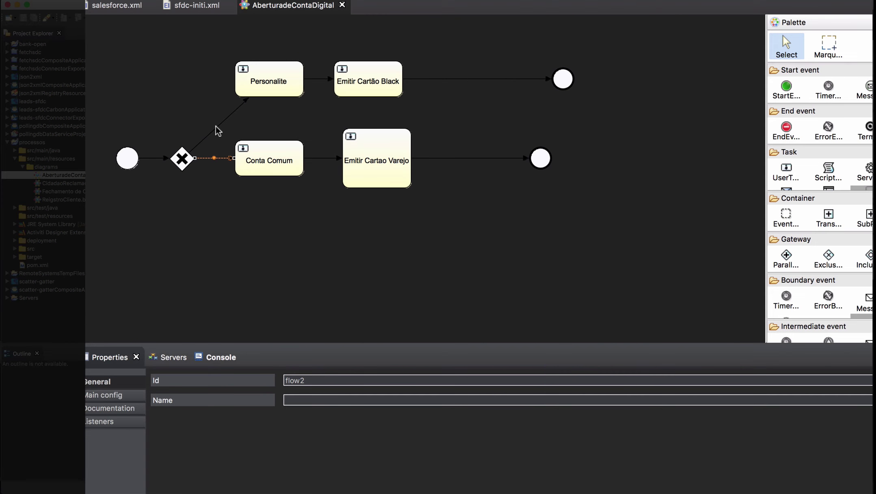
pyautogui.click(216, 127)
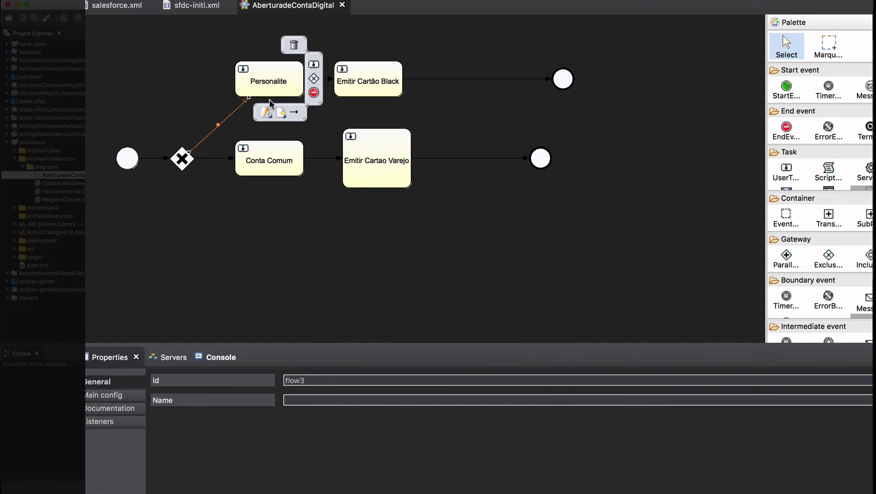
pyautogui.click(215, 162)
pyautogui.click(215, 157)
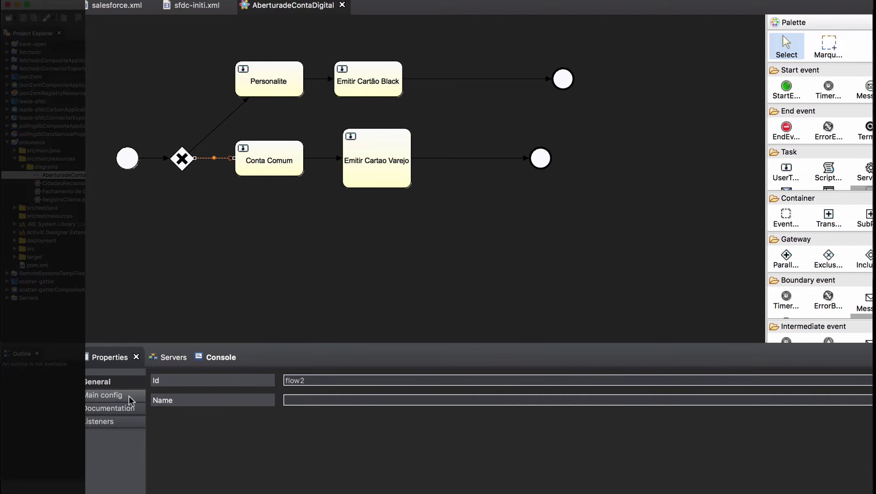
pyautogui.click(119, 396)
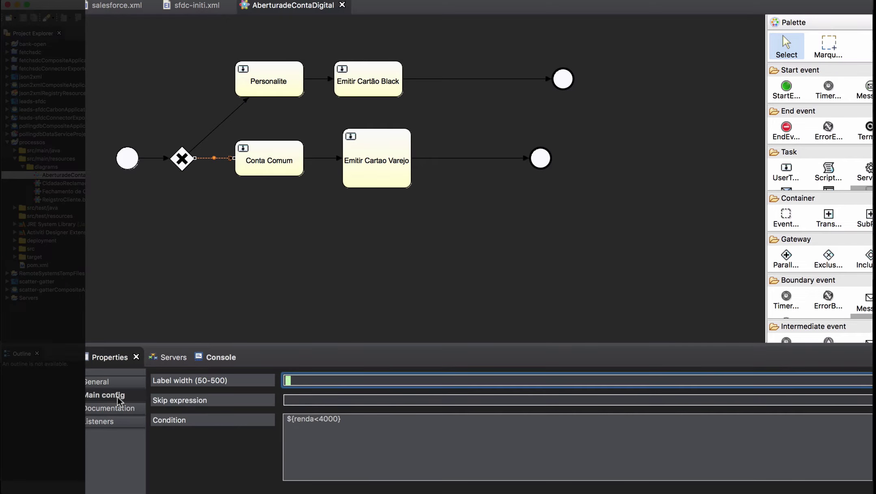
pyautogui.moveTo(294, 418); pyautogui.dragTo(342, 419)
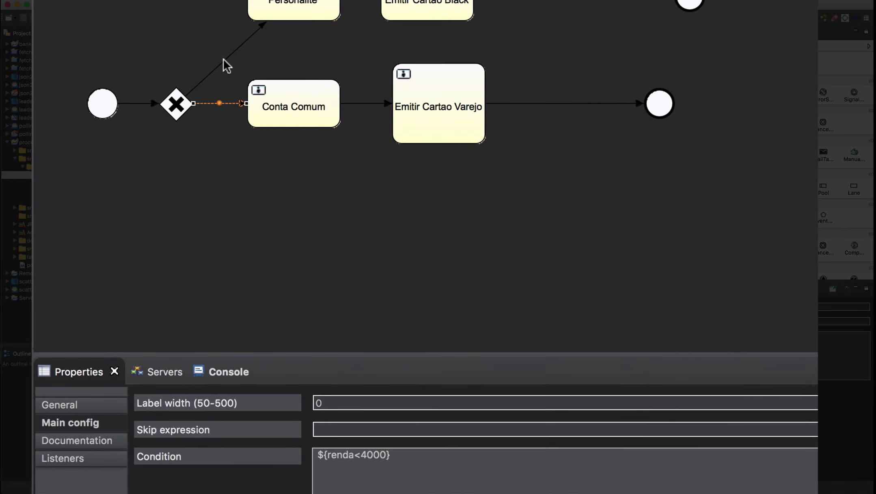
pyautogui.click(316, 123)
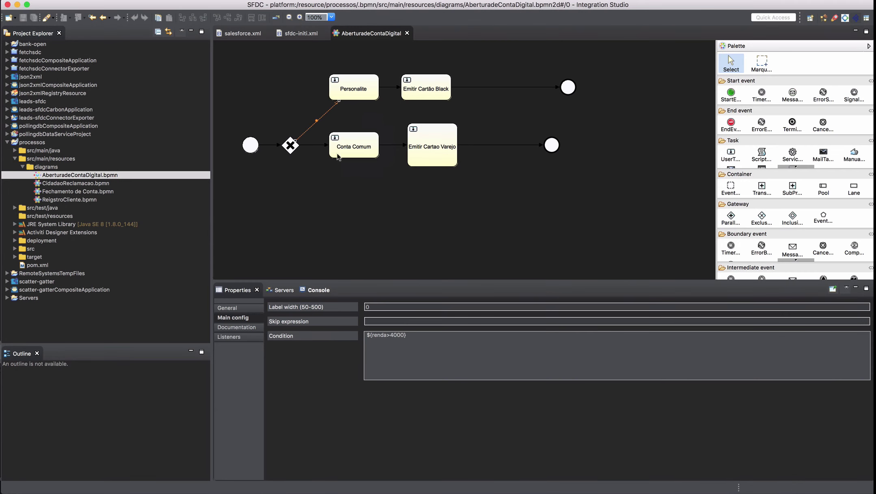
pyautogui.moveTo(363, 95)
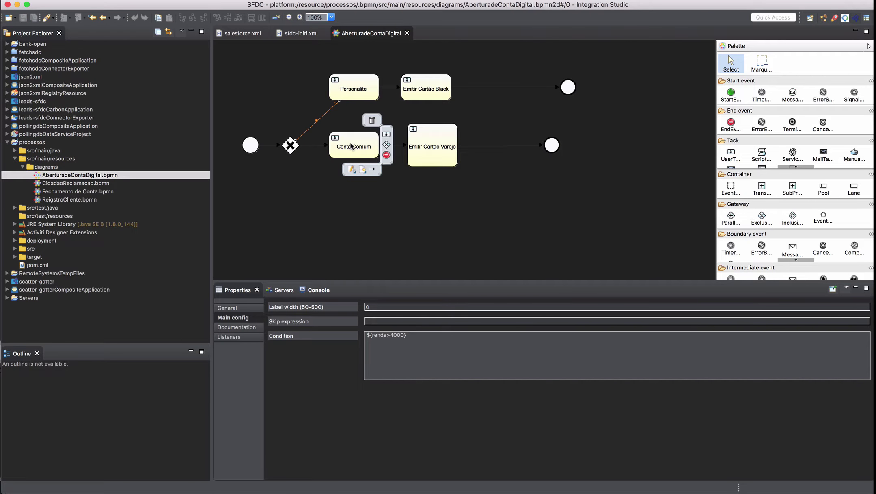
# - Check candidate groups: personalite on the Personalite task and geral on the Conta Comum task
pyautogui.click(349, 85)
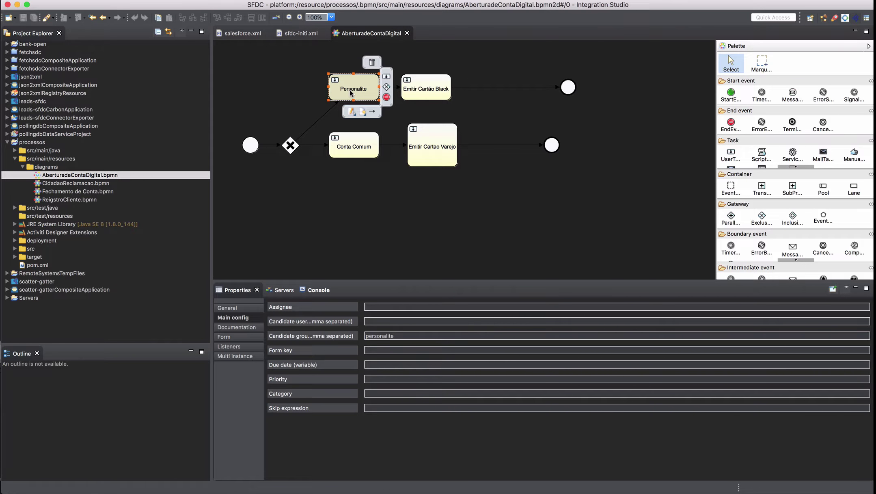
pyautogui.doubleClick(397, 336)
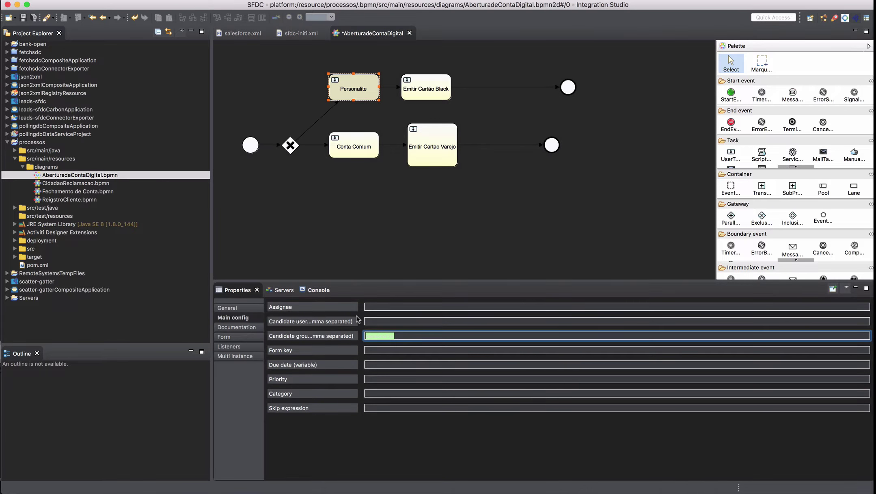
pyautogui.click(415, 336)
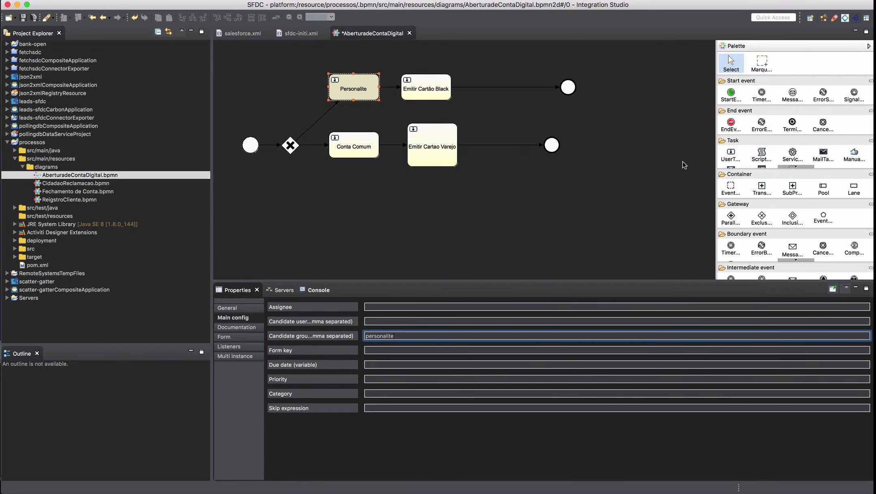
pyautogui.click(431, 86)
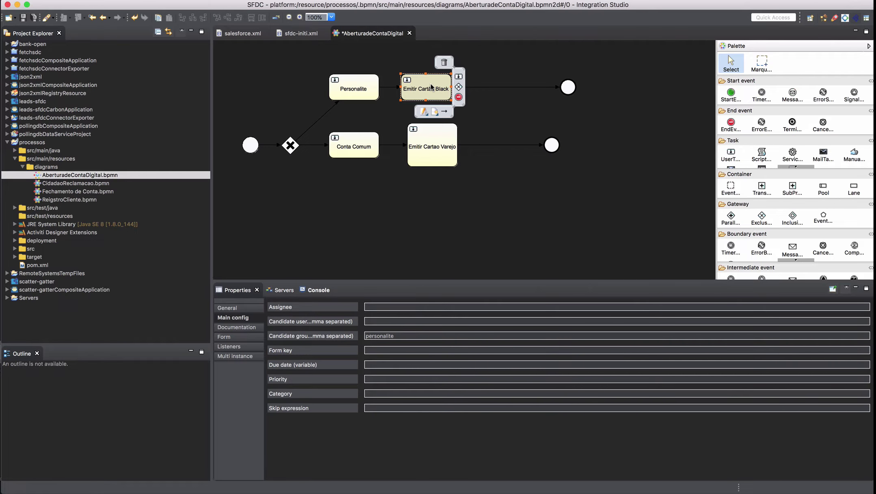
pyautogui.click(357, 147)
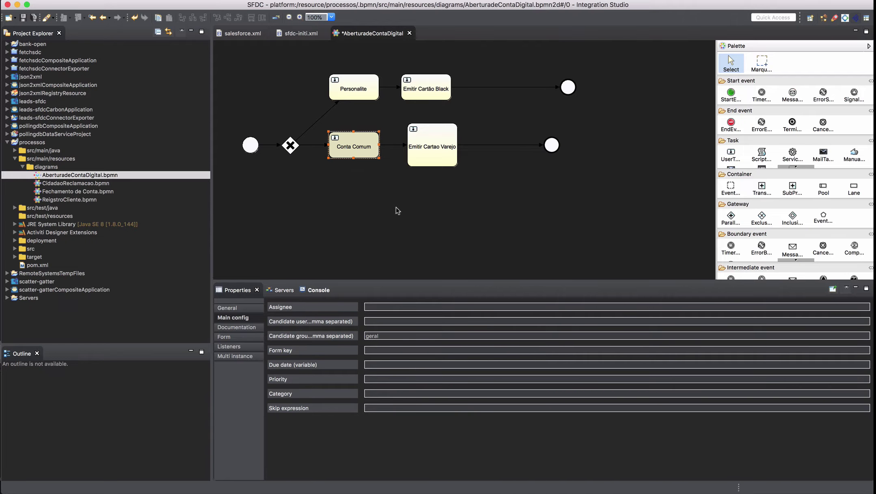
pyautogui.moveTo(429, 153)
pyautogui.click(569, 87)
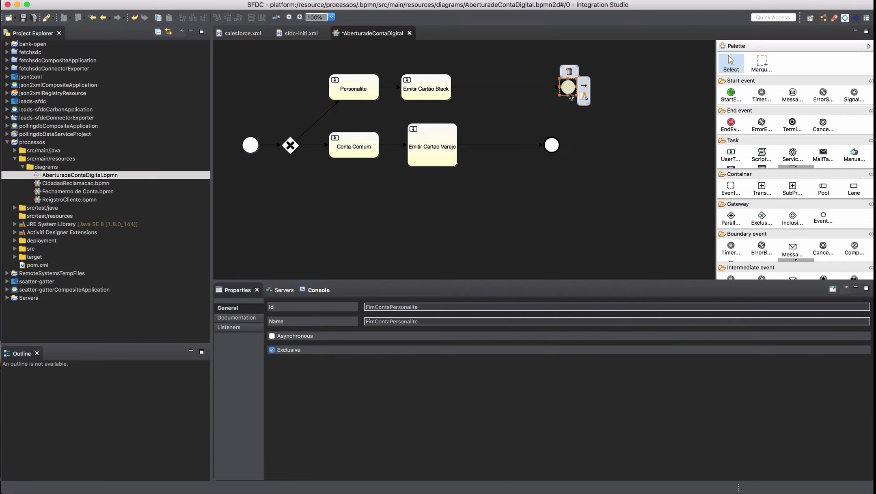
pyautogui.click(551, 145)
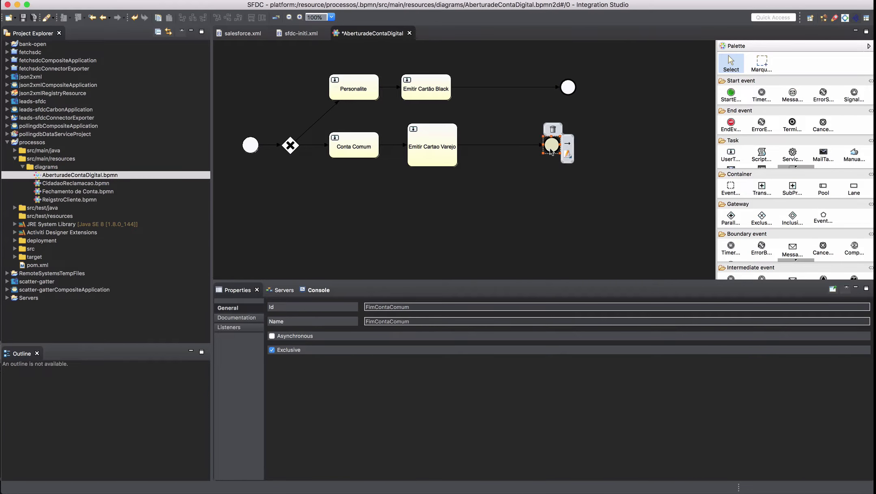
pyautogui.click(500, 249)
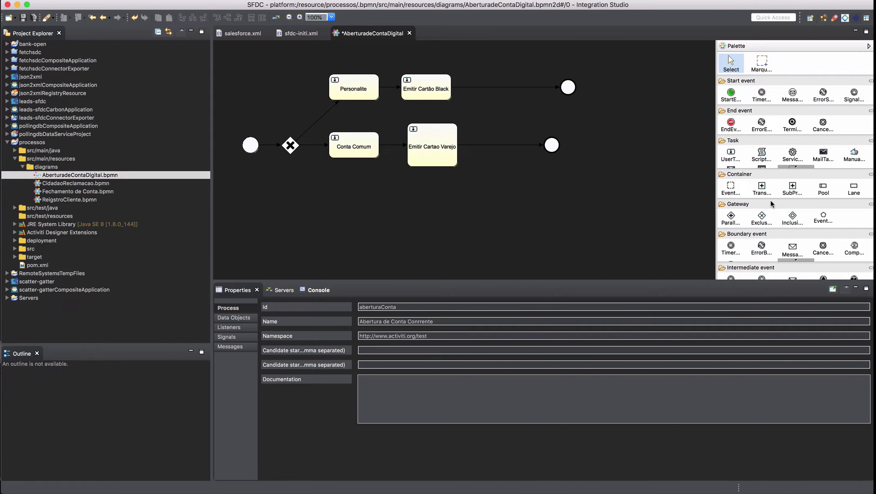
pyautogui.scroll(-5, 771, 200)
pyautogui.scroll(5, 771, 199)
pyautogui.scroll(-1, 762, 175)
pyautogui.scroll(-2, 762, 178)
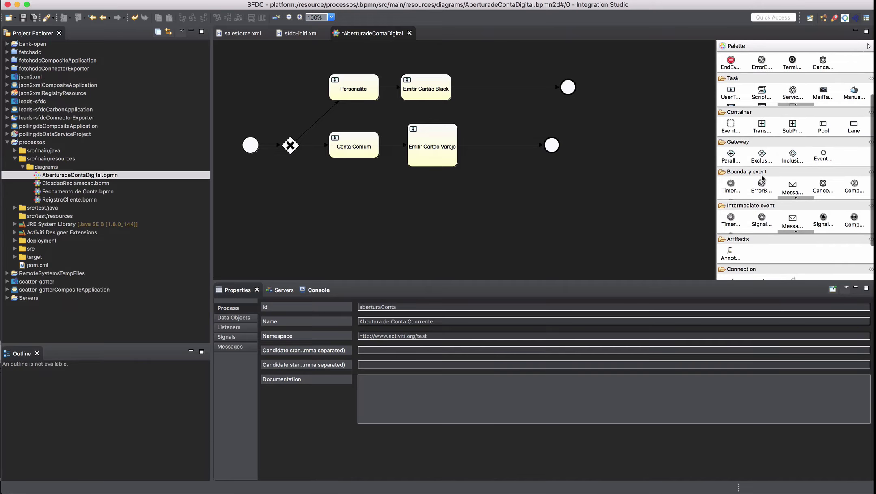
pyautogui.scroll(-1, 763, 177)
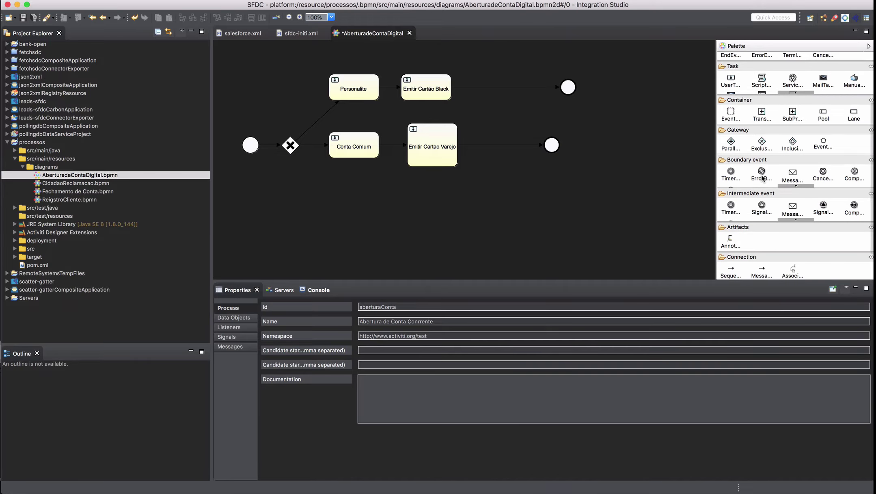
pyautogui.click(789, 91)
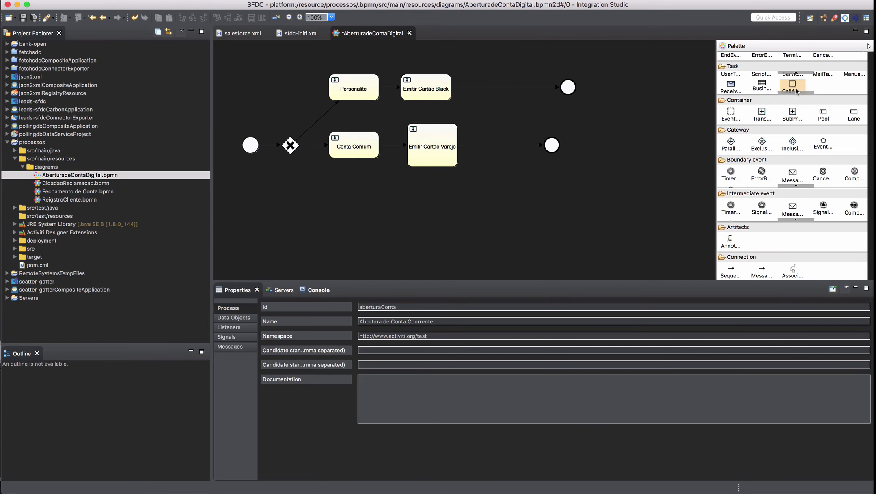
pyautogui.scroll(-2, 796, 171)
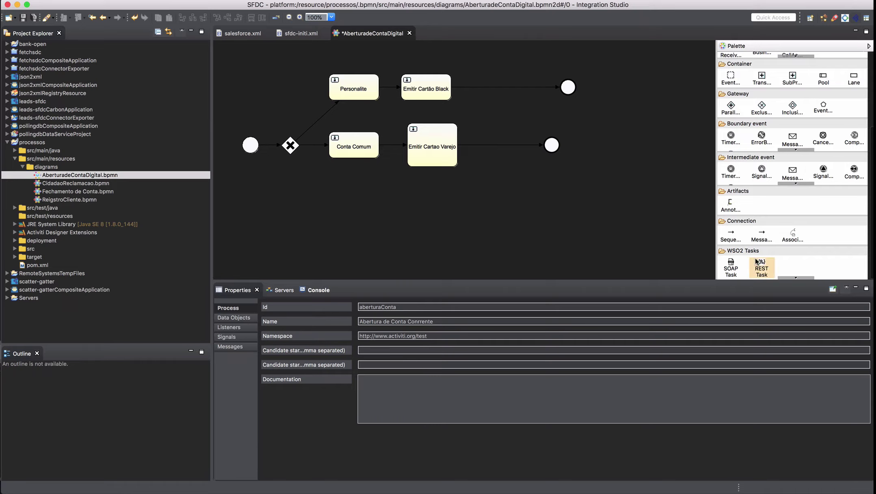
pyautogui.click(735, 267)
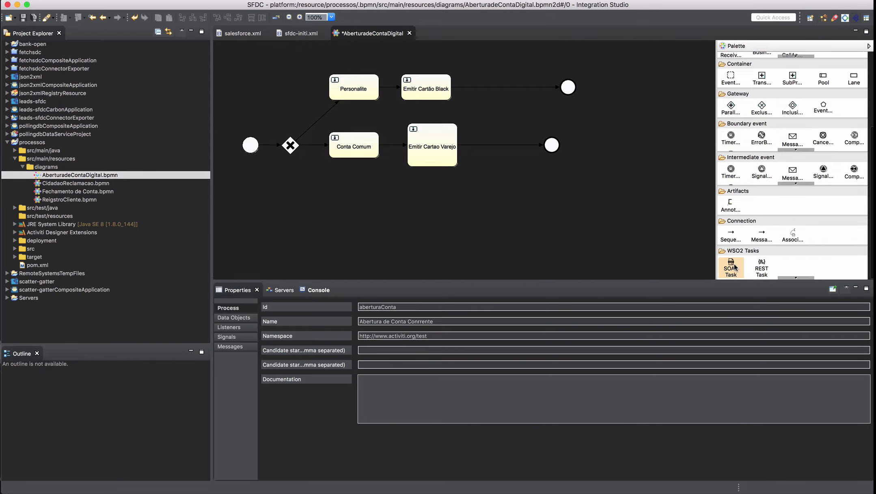
pyautogui.click(760, 269)
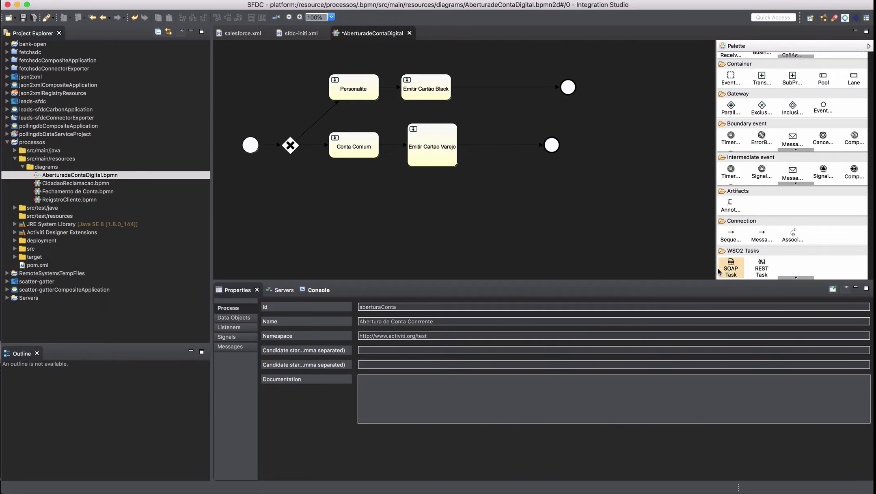
pyautogui.click(739, 275)
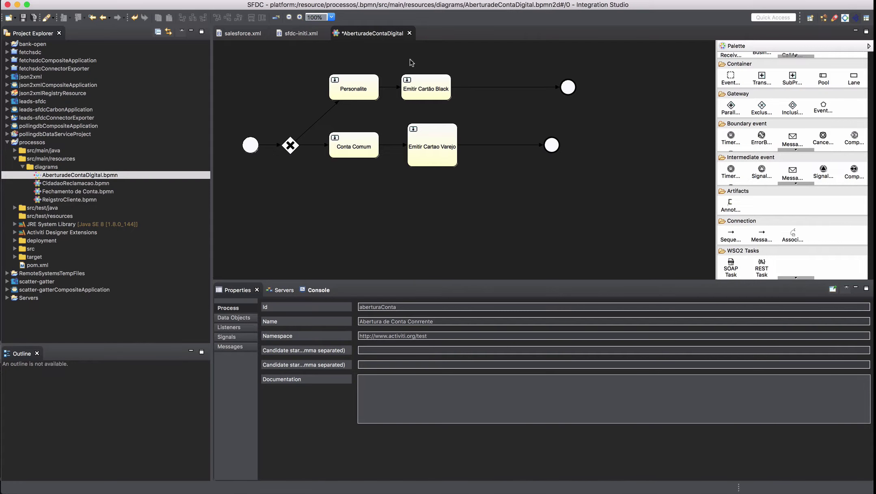
# - Copy the Mgt Console URL from the server log and load it in Safari
pyautogui.moveTo(454, 106)
pyautogui.click(614, 5)
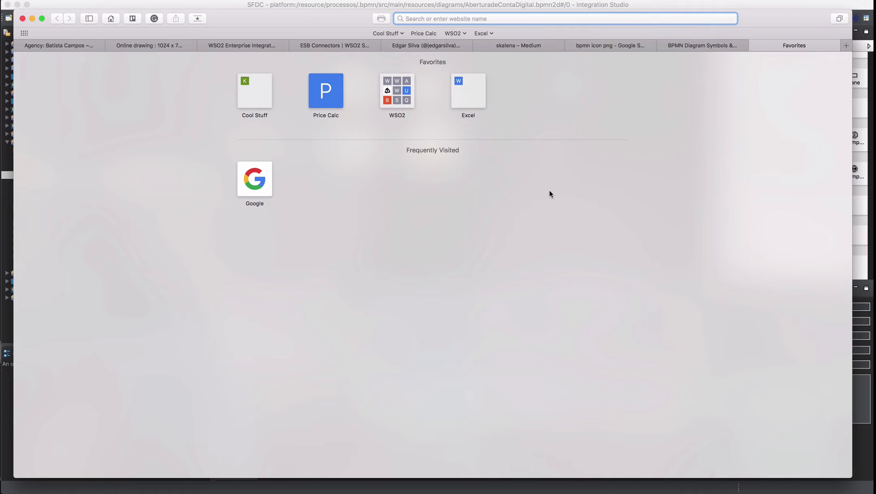
pyautogui.press('super+Tab')
pyautogui.press('super+Tab')
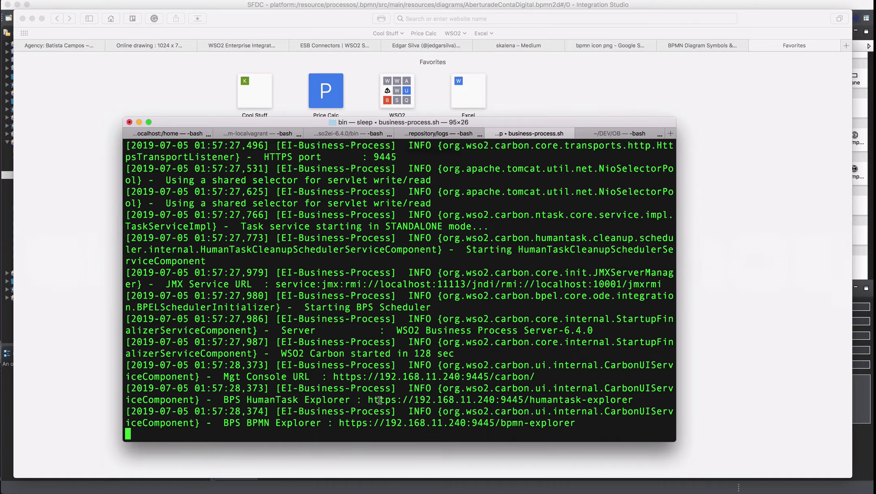
pyautogui.moveTo(330, 376); pyautogui.dragTo(548, 373)
pyautogui.press('super+c')
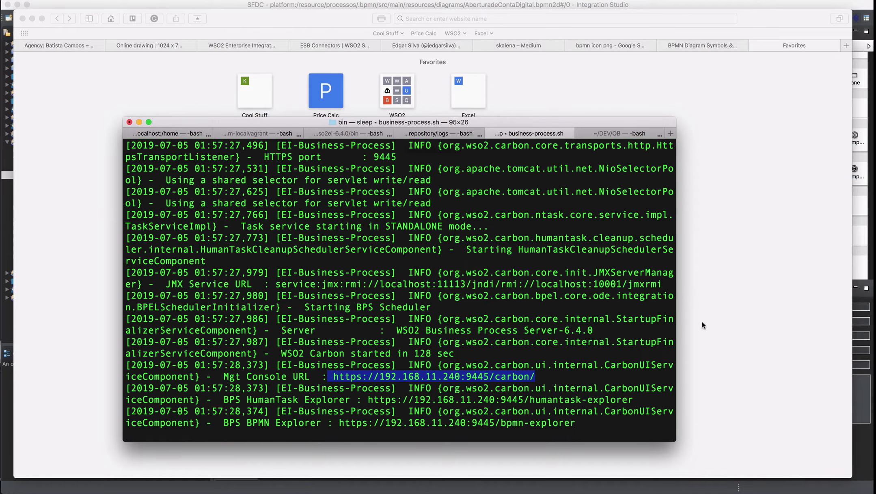
pyautogui.press('super+Tab')
pyautogui.press('super+v')
pyautogui.press('Return')
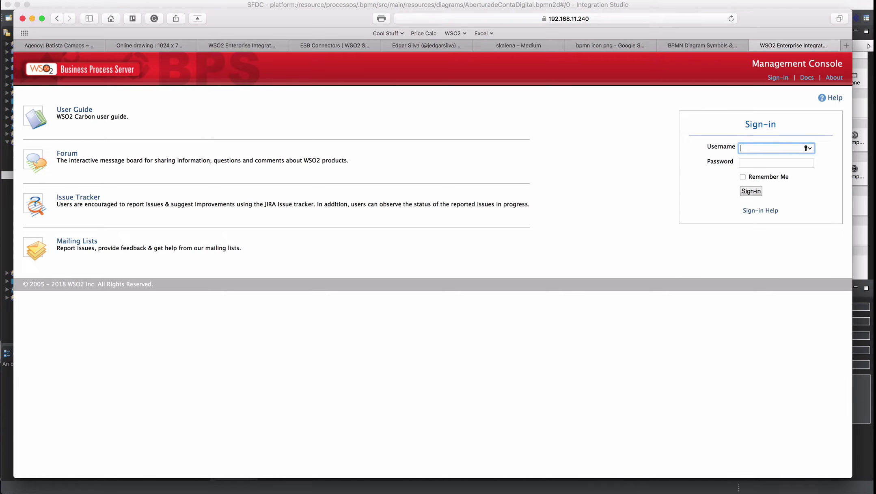
# - Sign in to the management console with the administrator username and password
pyautogui.write('admin')
pyautogui.press('Tab')
pyautogui.write('admin')
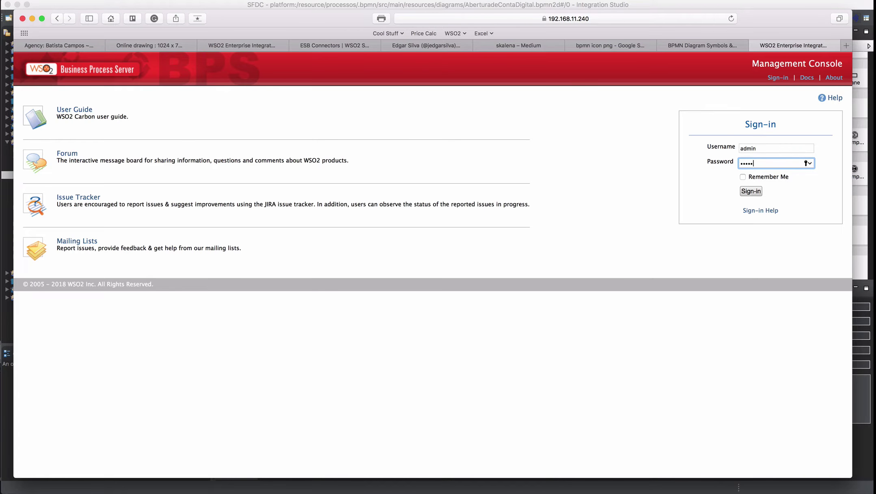
pyautogui.press('Return')
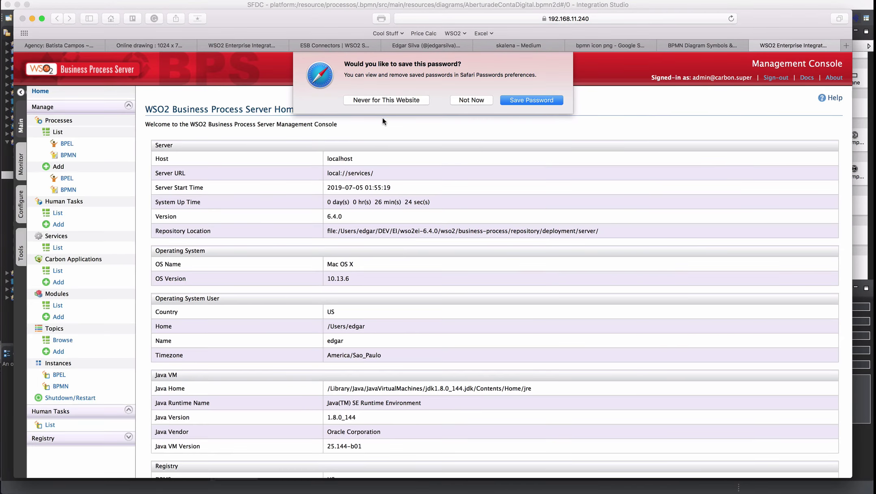
# - Save the password, list the deployed BPMN processes and open the AberturadeContaDigital-12501 package
pyautogui.click(526, 102)
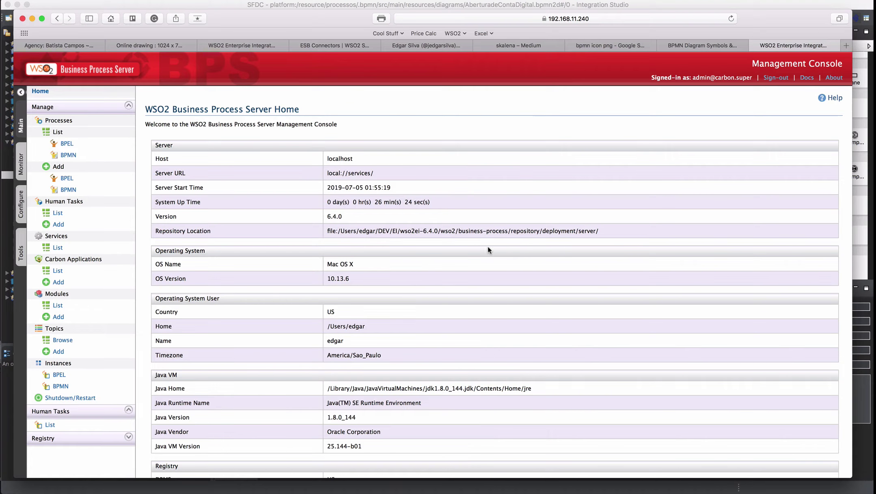
pyautogui.click(79, 155)
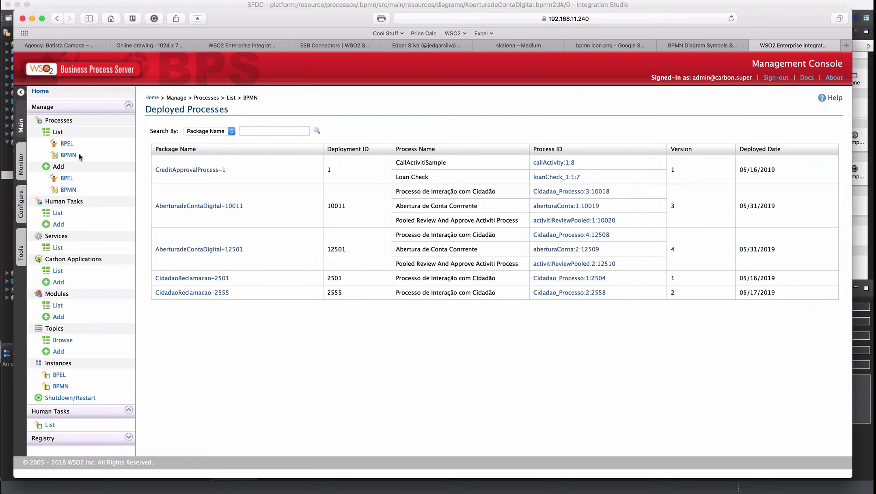
pyautogui.click(68, 155)
pyautogui.click(216, 249)
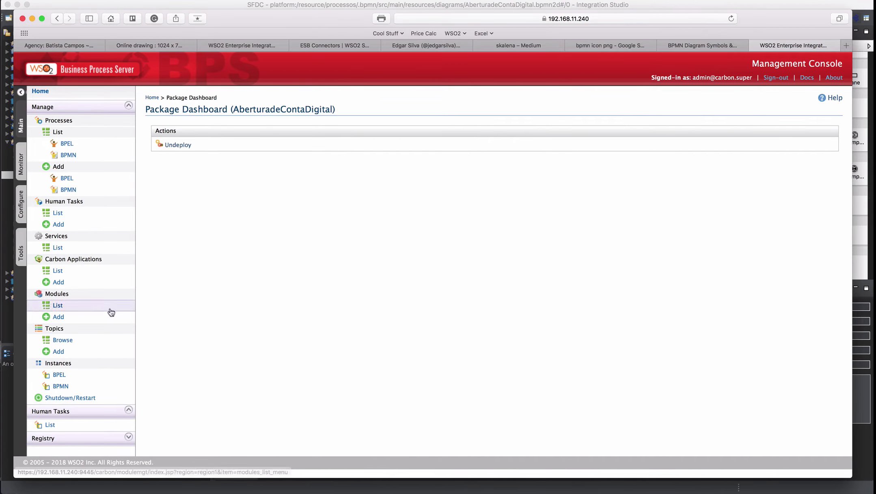
# - List the BPMN instances (nine, newest 20001), then return to the Terminal server log
pyautogui.click(57, 386)
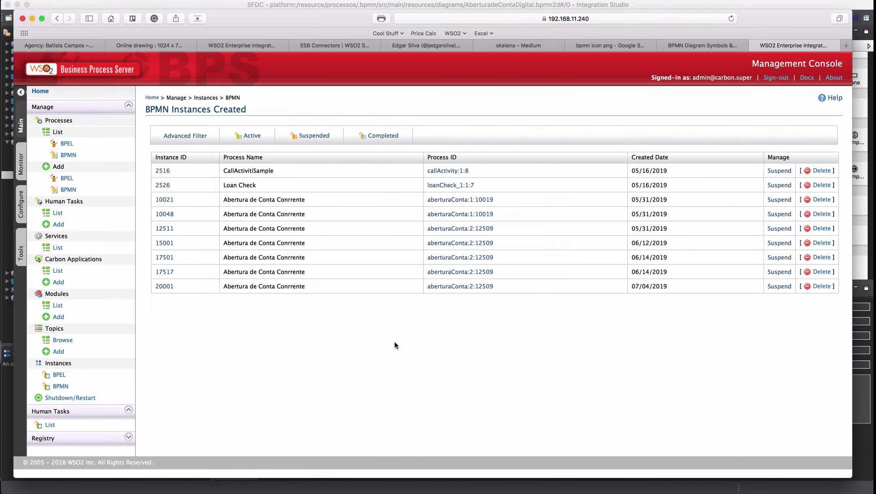
pyautogui.press('super+Tab')
pyautogui.press('super+Tab')
pyautogui.press('super+shift+Tab')
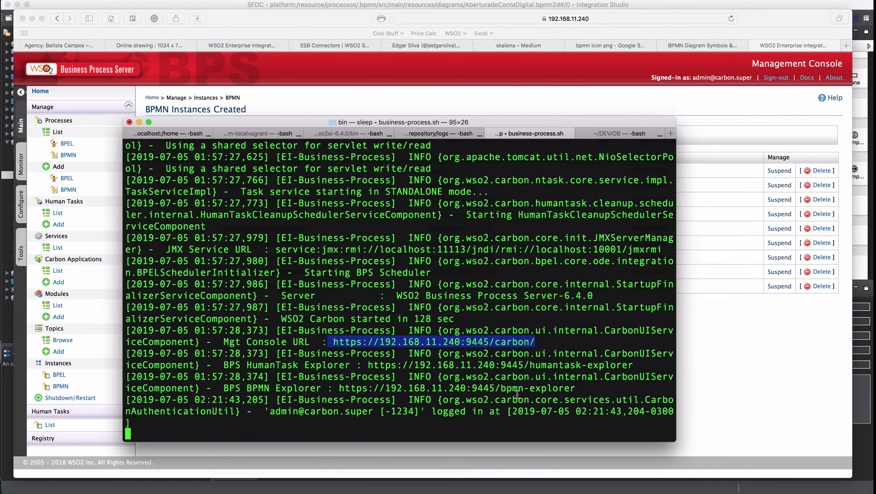
# - Copy the BPMN Explorer URL from the log and load it in a new Safari tab
pyautogui.moveTo(575, 388); pyautogui.dragTo(340, 383)
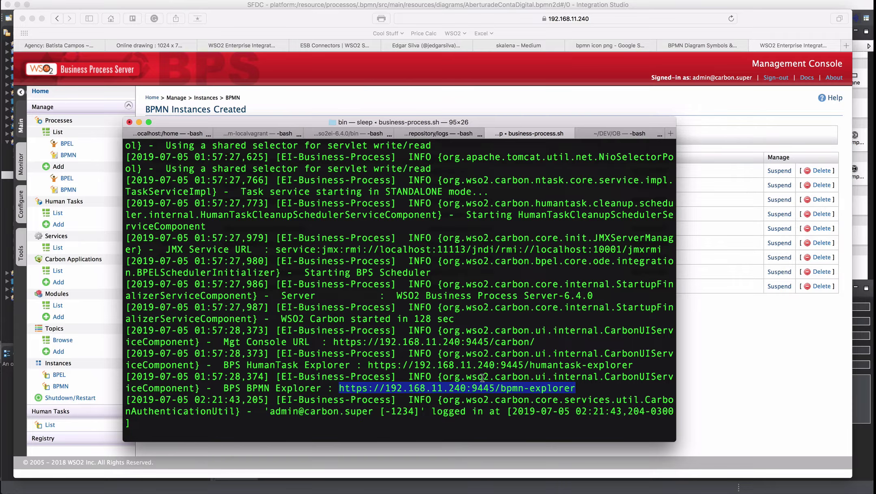
pyautogui.click(703, 400)
pyautogui.press('super+t')
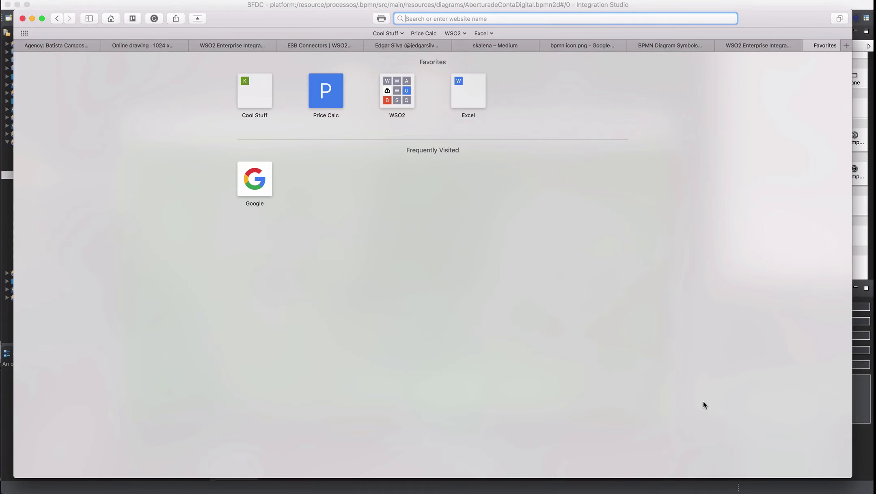
pyautogui.press('super+v')
pyautogui.press('Return')
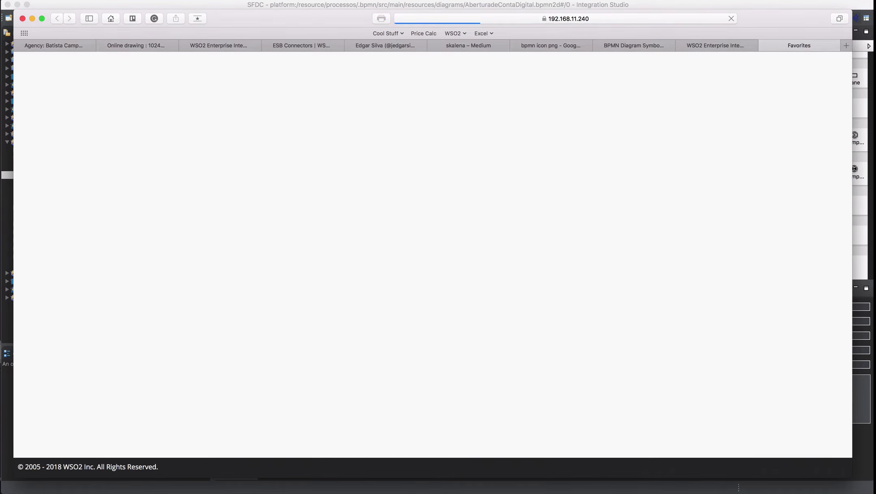
# - Sign in with the administrator credentials, review the dashboard charts and open the Processes list
pyautogui.write('admin')
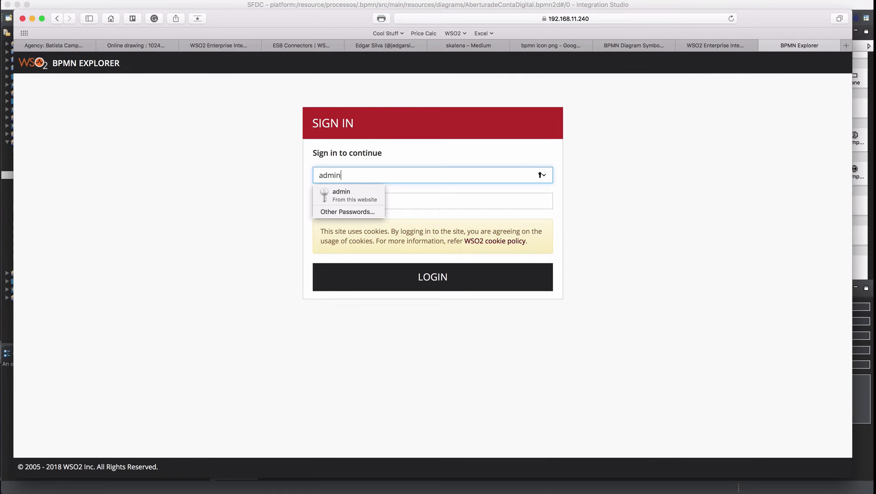
pyautogui.press('Tab')
pyautogui.write('admin')
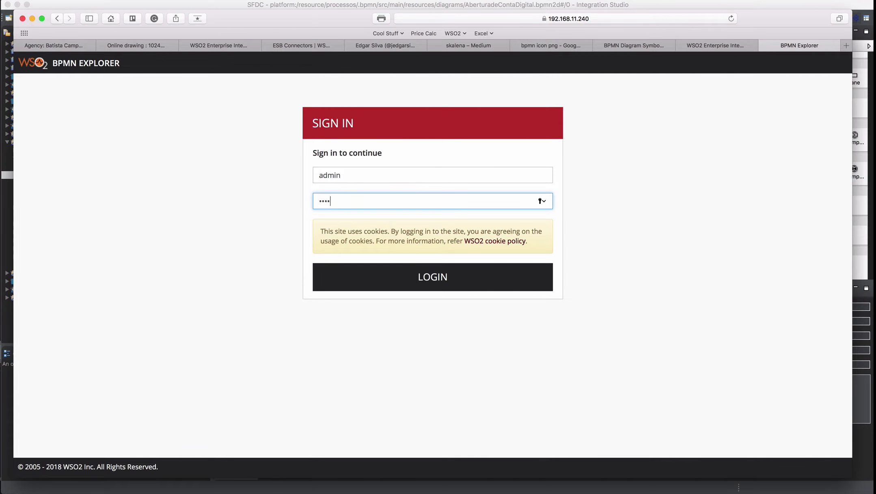
pyautogui.press('Return')
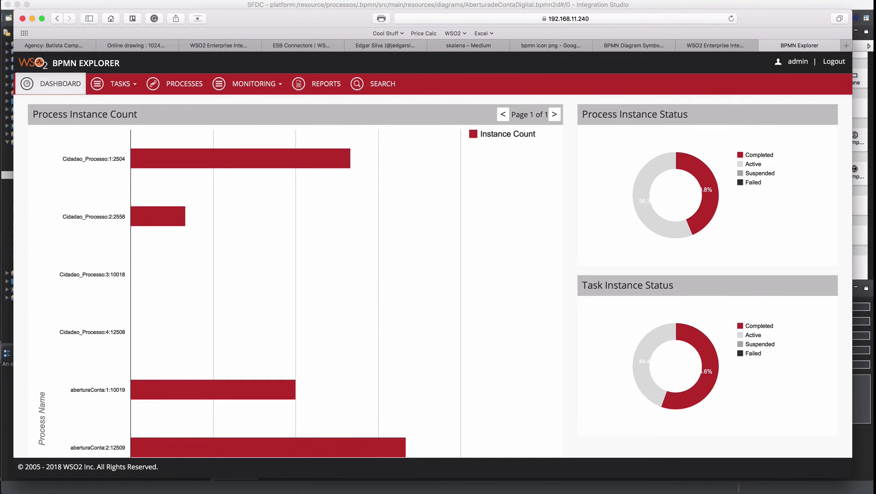
pyautogui.scroll(-10, 475, 306)
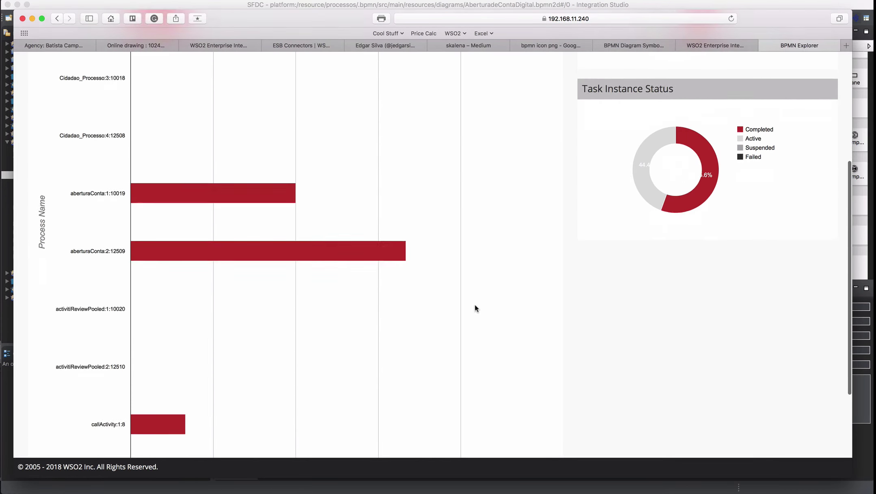
pyautogui.scroll(10, 475, 306)
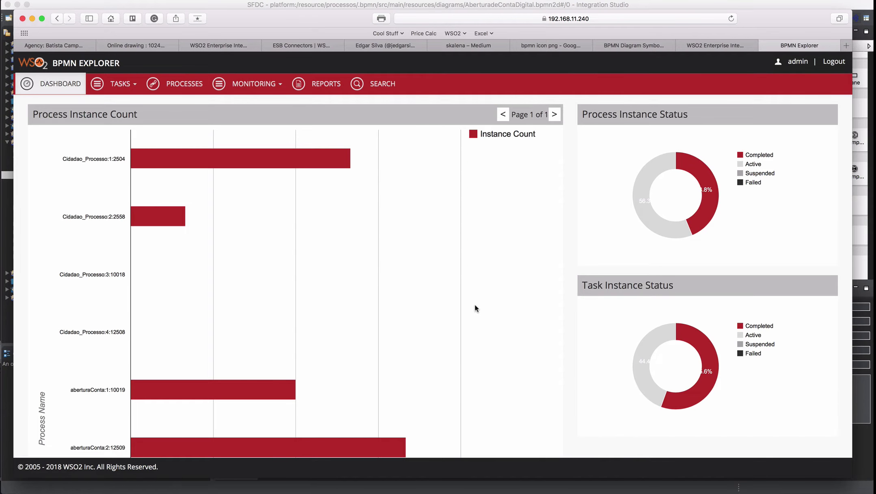
pyautogui.click(182, 87)
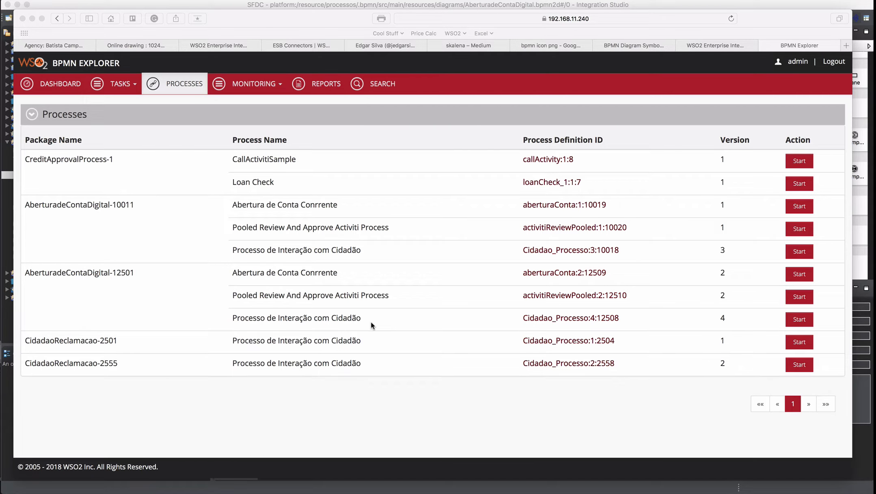
# - Start a new aberturaConta:2:12509 instance and enter the customer's name, CPF and monthly income 3400
pyautogui.click(799, 275)
pyautogui.click(799, 275)
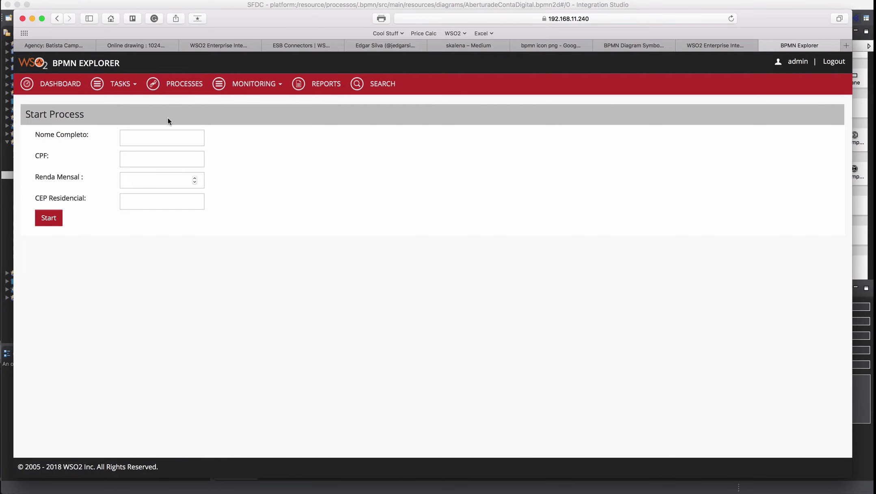
pyautogui.click(161, 138)
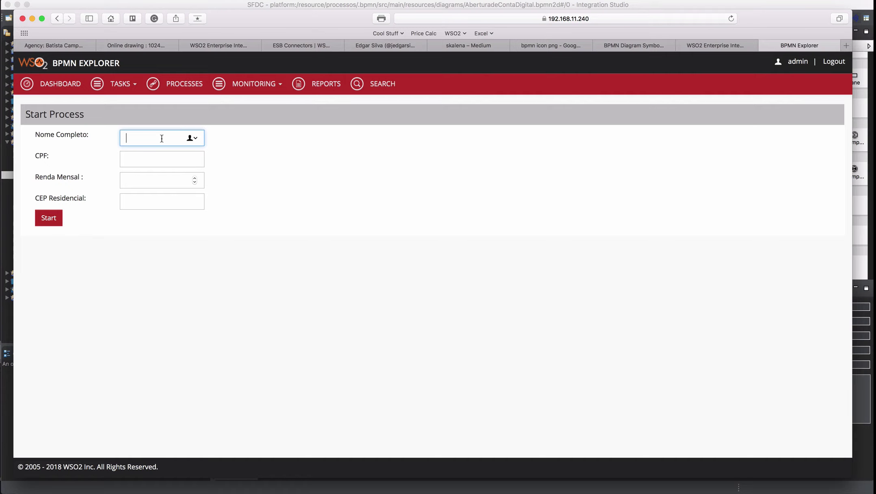
pyautogui.write('Carlito Teves')
pyautogui.press('Tab')
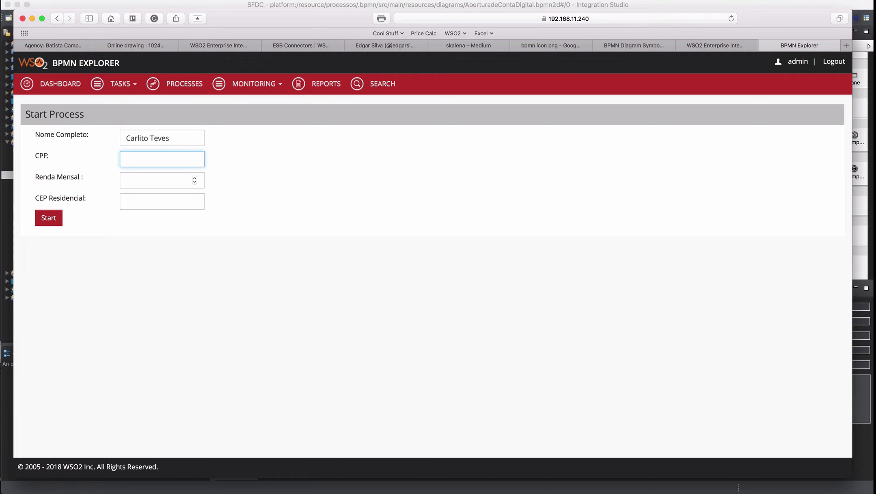
pyautogui.write('8787878734343')
pyautogui.press('Tab')
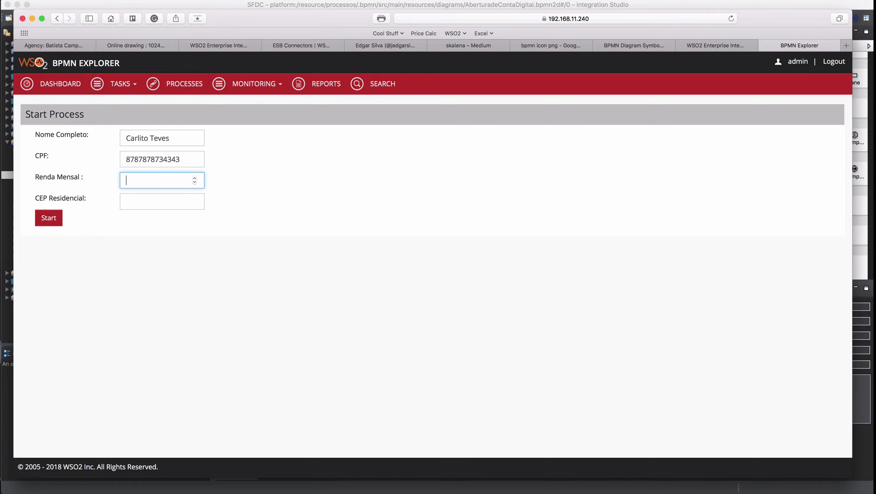
pyautogui.write('3400')
# - Enter the CEP Residencial, submit the form, note instance 12509, and close the confirmation
pyautogui.press('Tab')
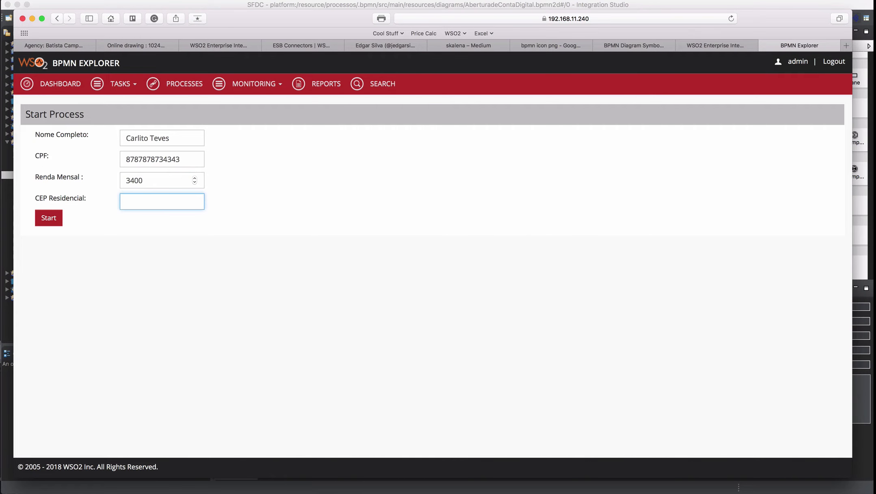
pyautogui.write('3434343')
pyautogui.click(51, 220)
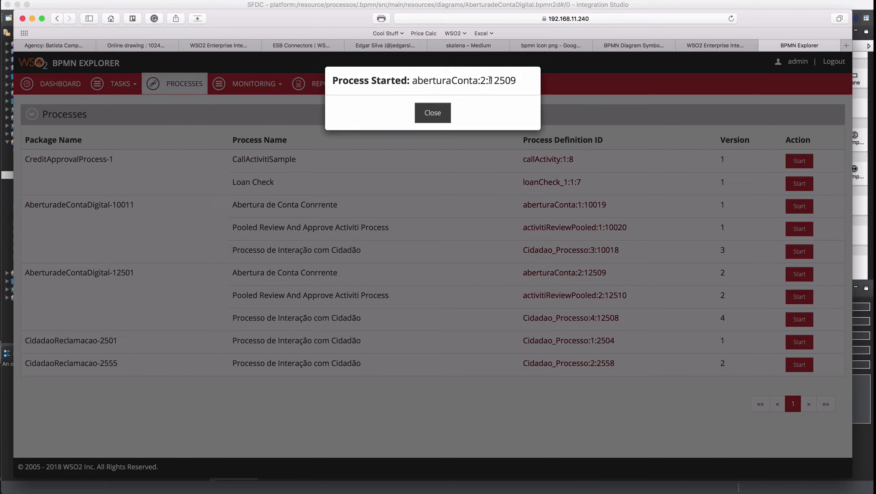
pyautogui.moveTo(490, 82); pyautogui.dragTo(526, 84)
pyautogui.click(441, 115)
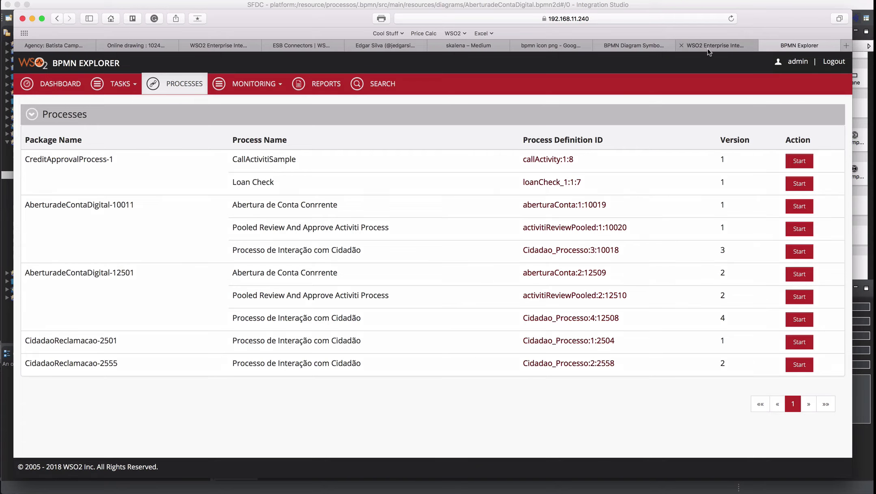
# - Open instance 22501 in the BPMN instance list and review its four stored variables
pyautogui.click(709, 49)
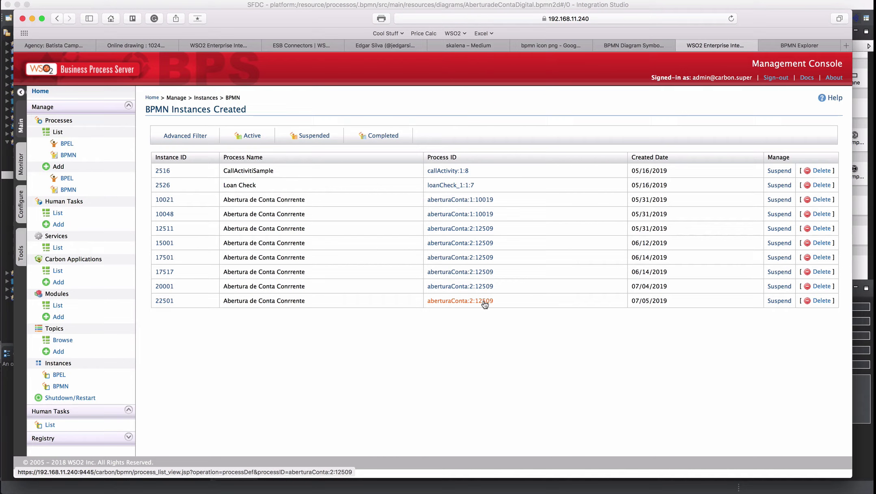
pyautogui.click(164, 303)
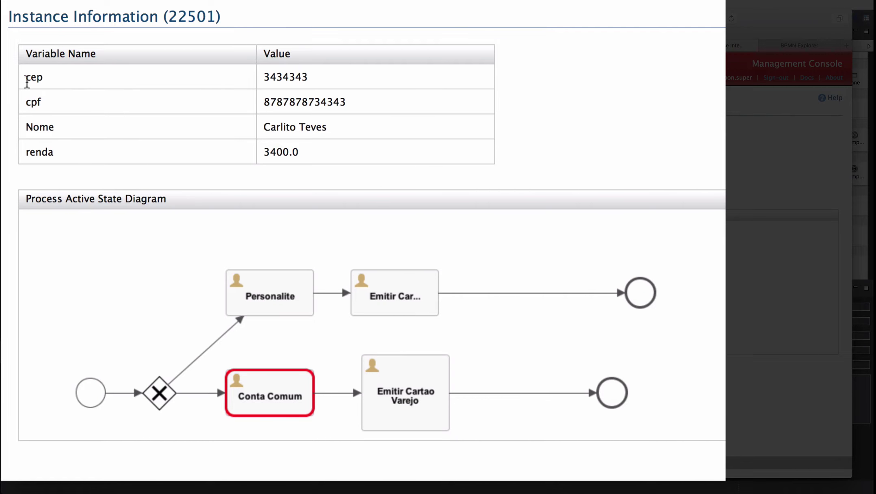
pyautogui.moveTo(26, 81); pyautogui.dragTo(313, 186)
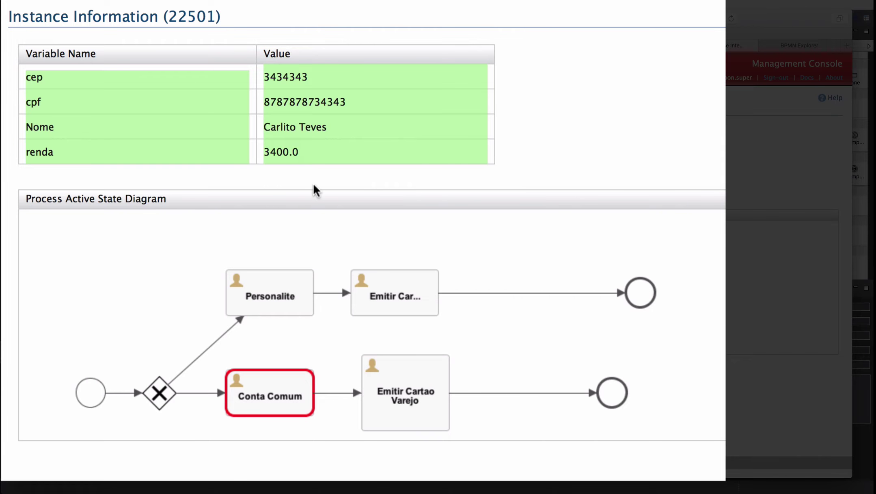
pyautogui.click(317, 190)
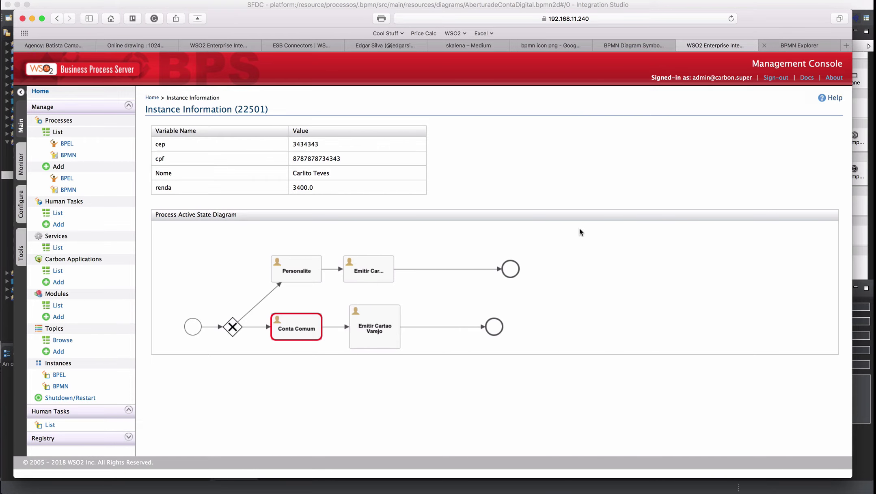
pyautogui.click(786, 46)
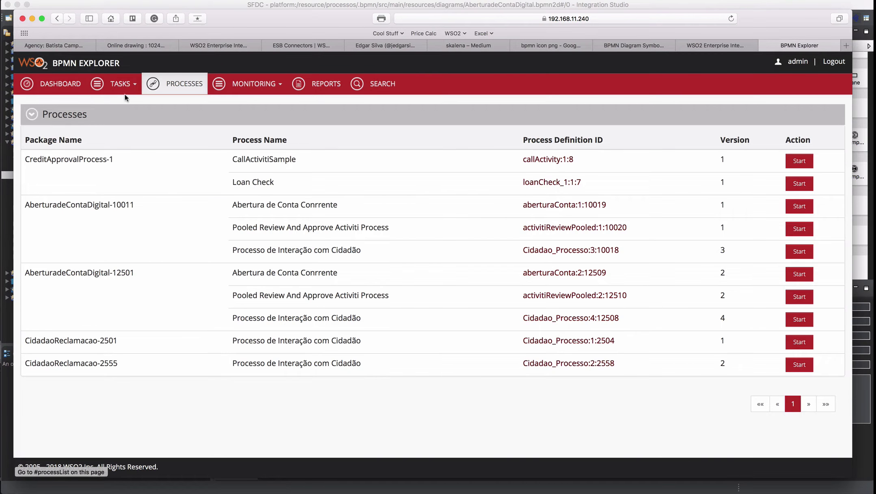
# - Check Claimable Tasks (none), then My Tasks, which lists task 2535 Loan Approved
pyautogui.click(121, 84)
pyautogui.click(129, 134)
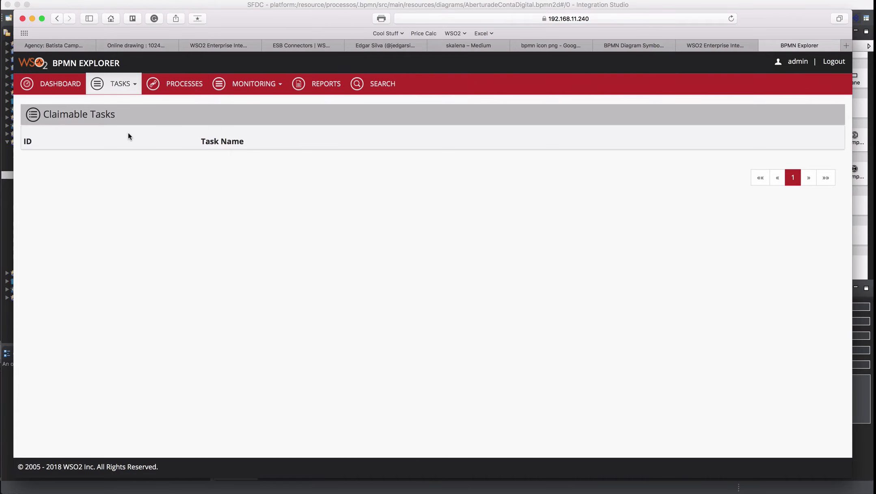
pyautogui.click(118, 82)
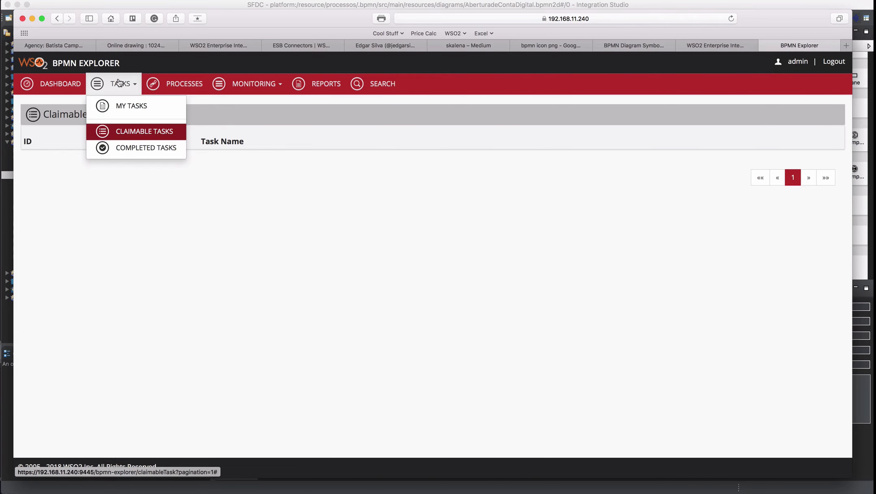
pyautogui.click(128, 111)
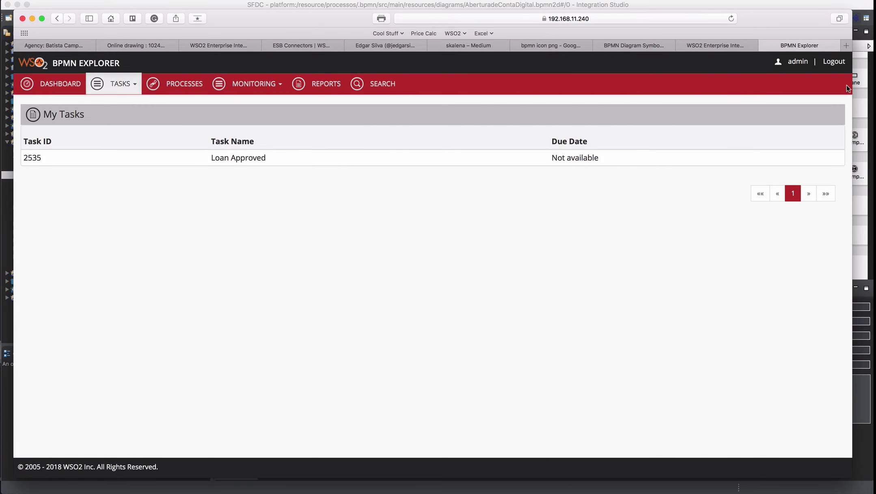
# - Log out and sign back in with another user's username and password
pyautogui.click(835, 63)
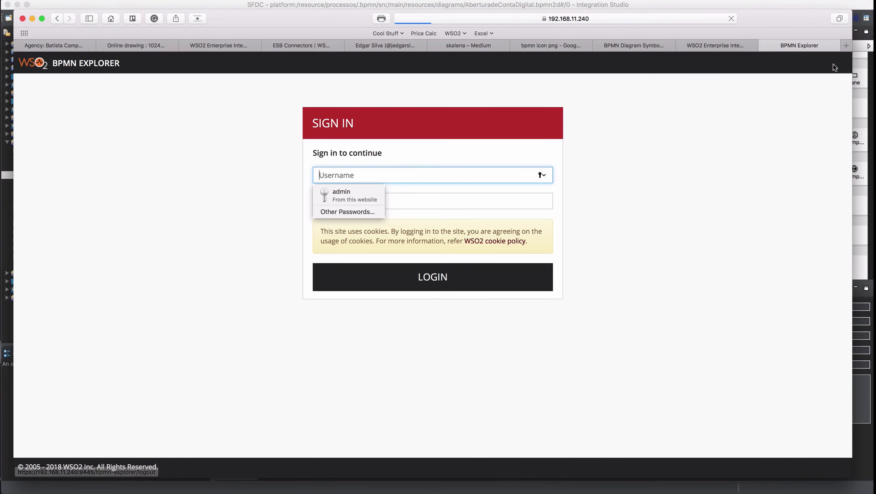
pyautogui.write('carla')
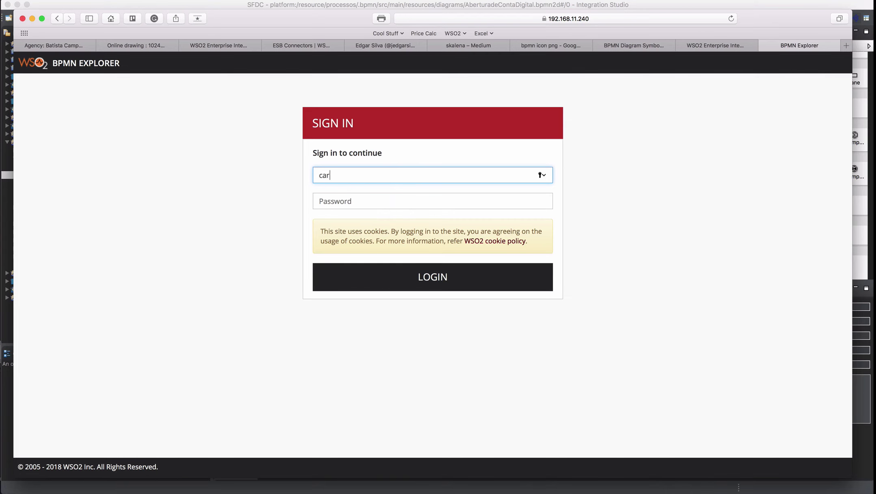
pyautogui.press('Tab')
pyautogui.write('••••••')
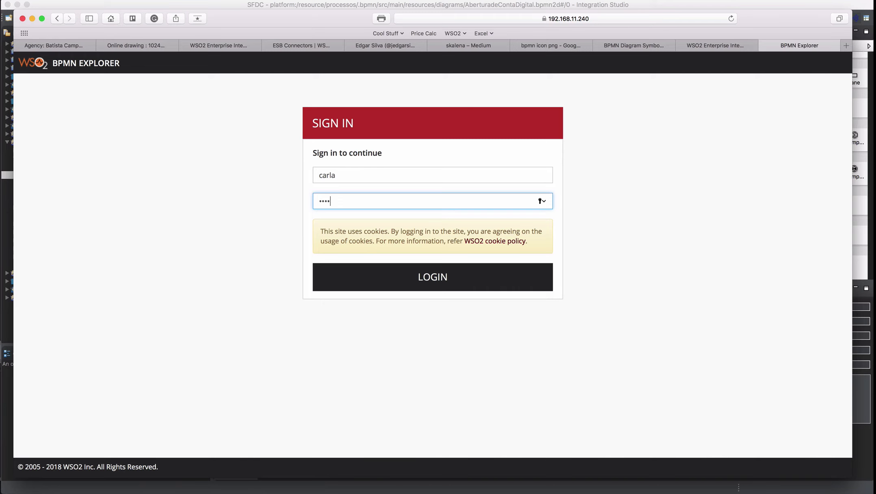
pyautogui.press('BackSpace')
pyautogui.press('BackSpace')
pyautogui.press('BackSpace')
pyautogui.press('BackSpace')
pyautogui.press('BackSpace')
pyautogui.press('BackSpace')
pyautogui.write('••••••••')
pyautogui.press('Return')
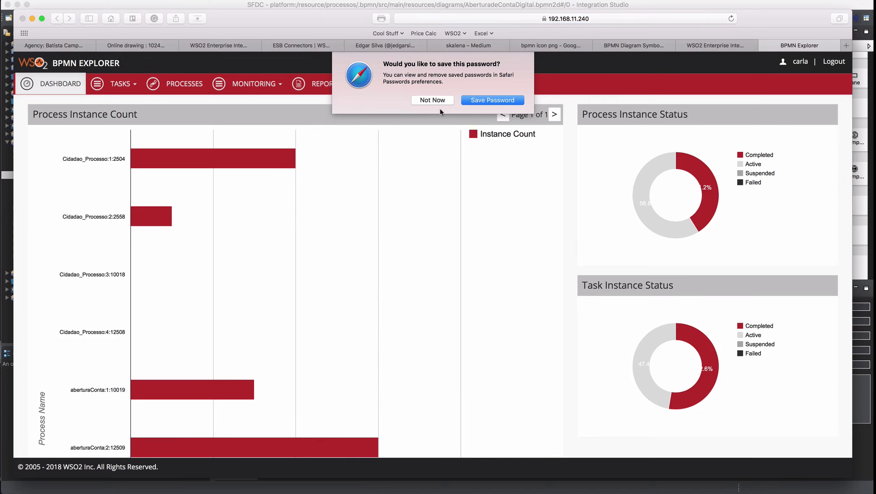
# - Decline saving the password and open the aberturaConta:2:12509 start form from Processes
pyautogui.click(432, 101)
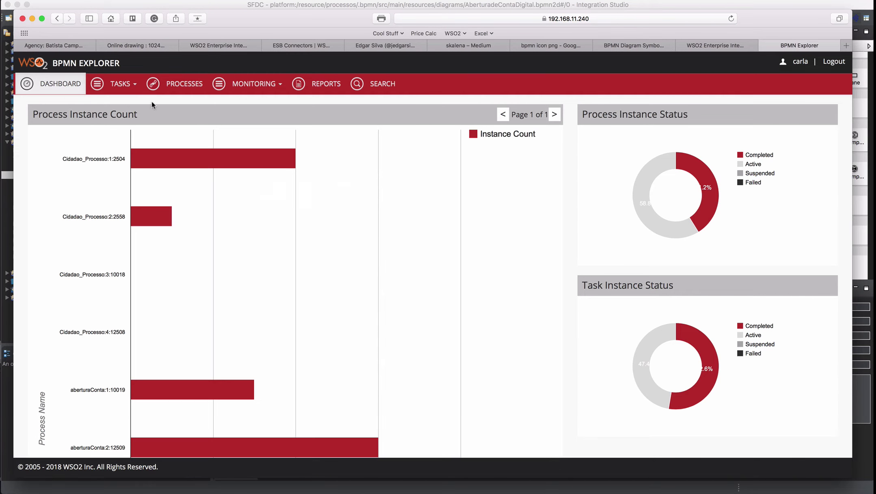
pyautogui.click(186, 85)
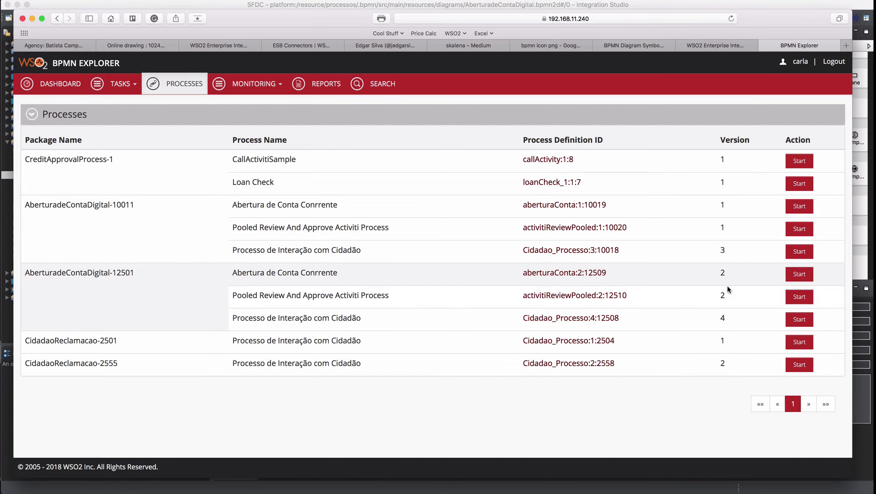
pyautogui.click(804, 276)
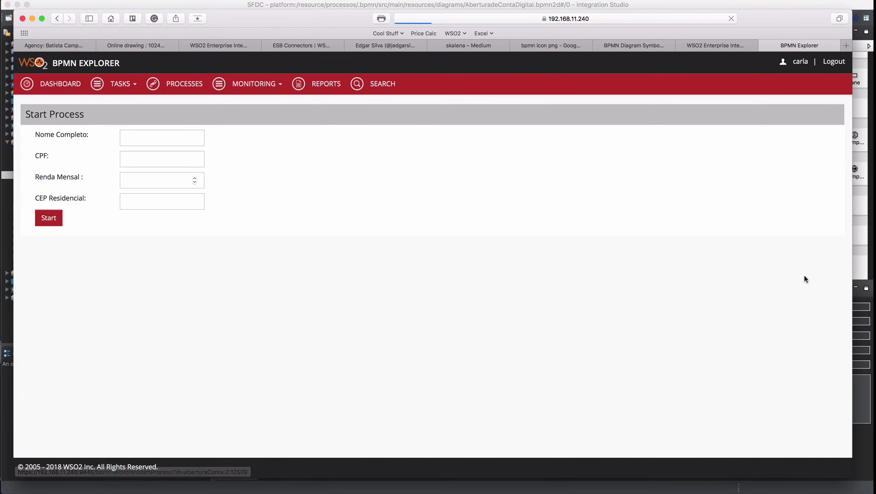
# - Enter the new customer's full name, CPF and monthly income 14000
pyautogui.click(155, 140)
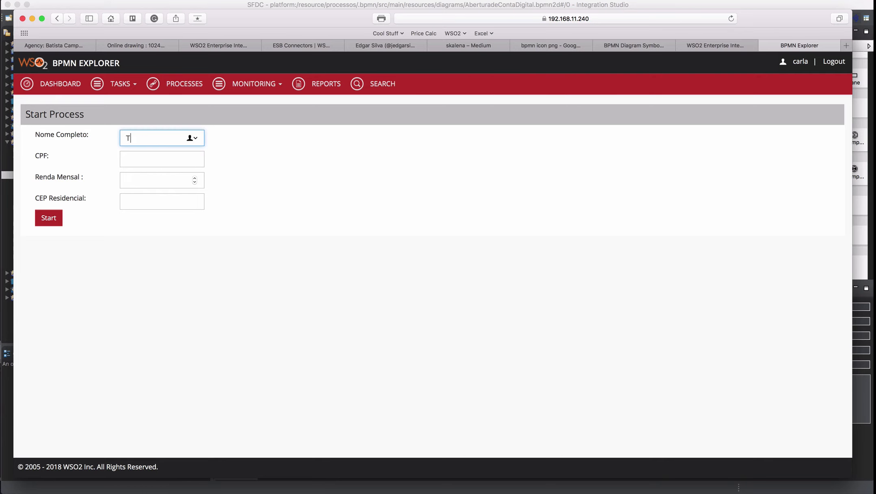
pyautogui.write('Ademir da Guia')
pyautogui.press('Tab')
pyautogui.write('99898989898')
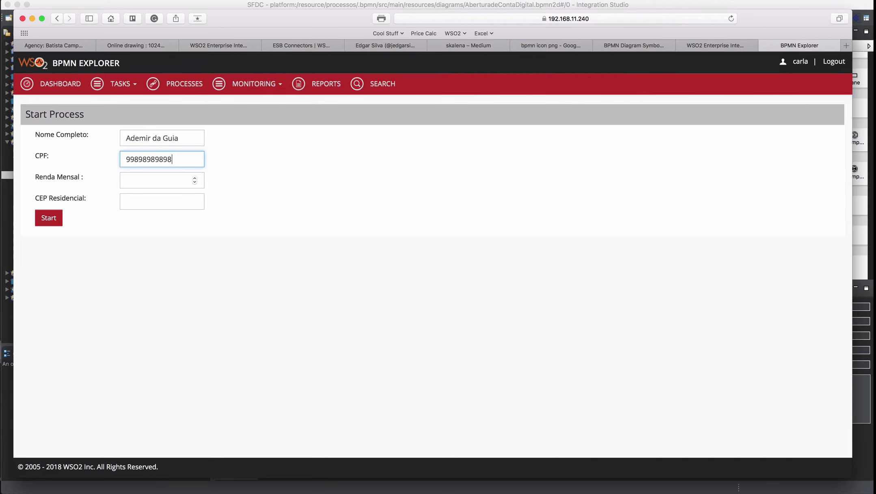
pyautogui.press('Tab')
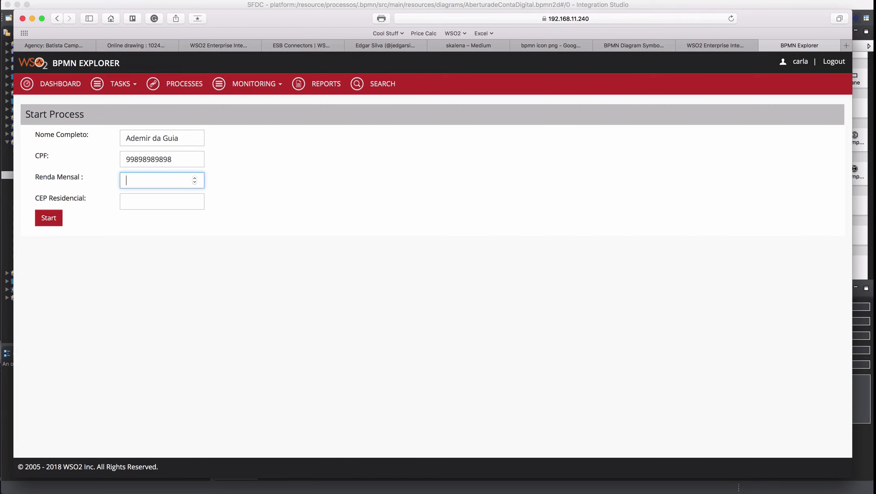
pyautogui.write('14000')
# - Enter the CEP Residencial and submit, noting instance 12509 in the Process Started message
pyautogui.click(156, 202)
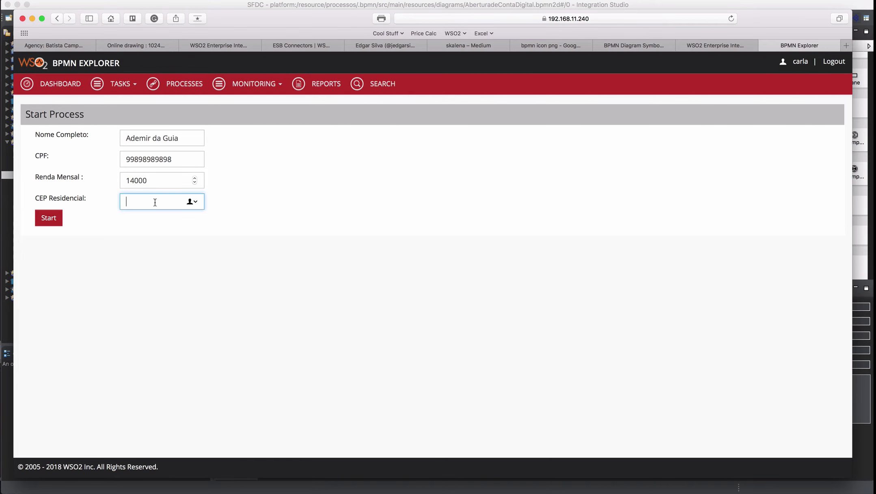
pyautogui.write('34343434')
pyautogui.click(52, 219)
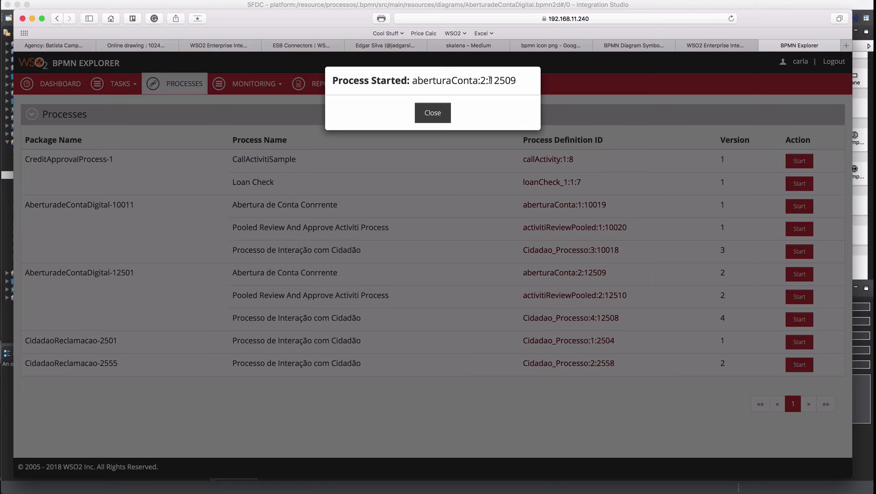
pyautogui.moveTo(490, 80); pyautogui.dragTo(520, 80)
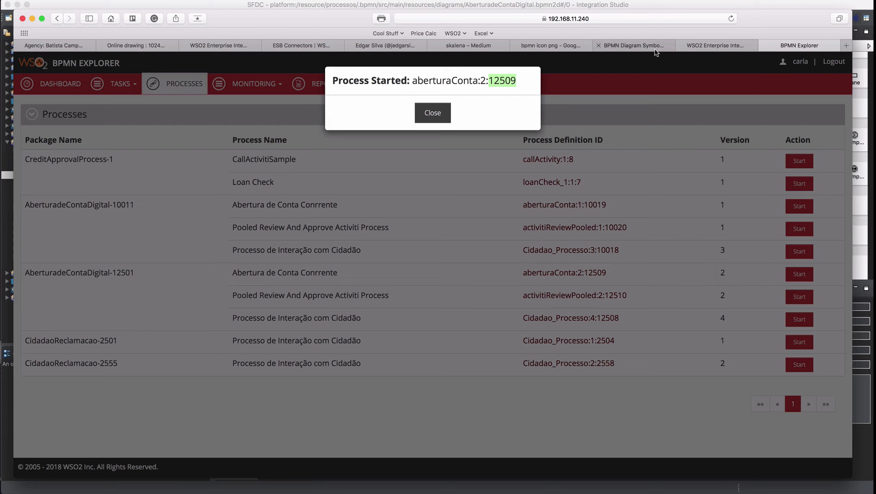
pyautogui.click(709, 49)
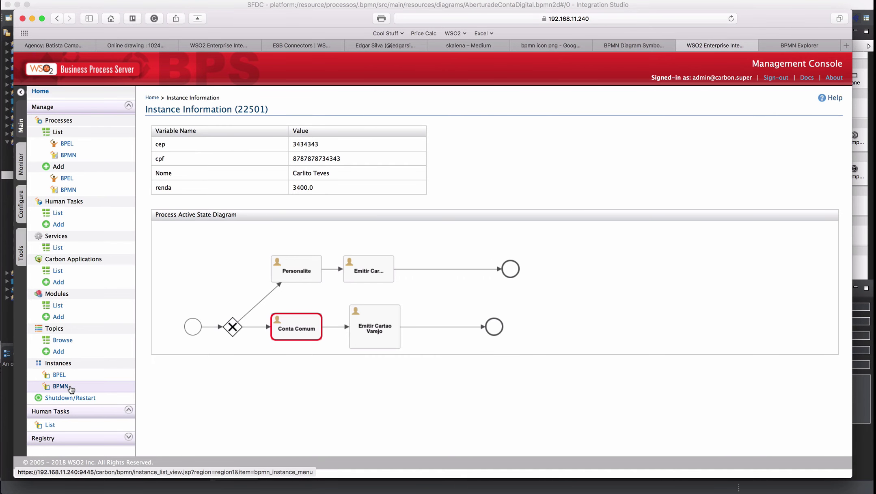
# - List BPMN instances, go to page 2, and open instance 22512 showing renda 14000.0
pyautogui.click(70, 387)
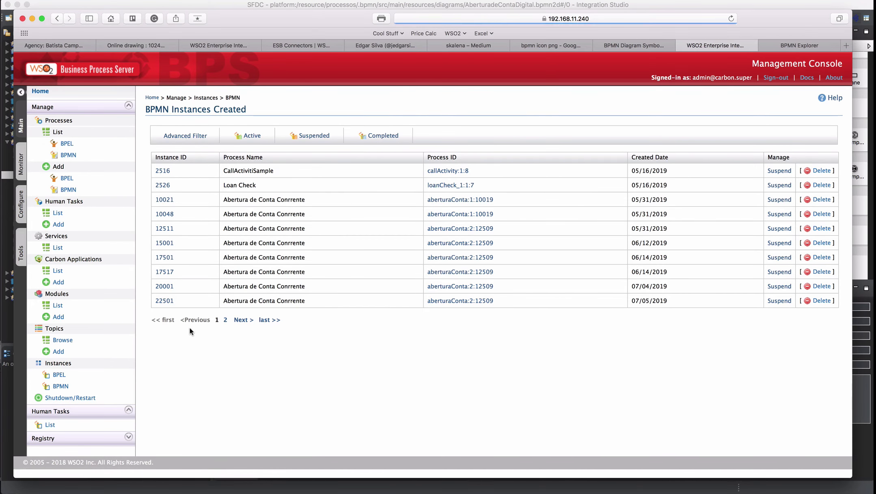
pyautogui.click(226, 320)
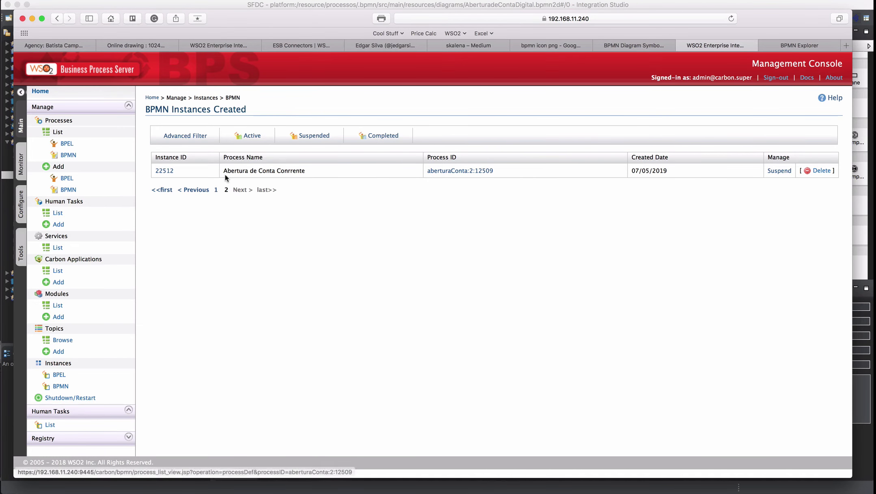
pyautogui.click(164, 171)
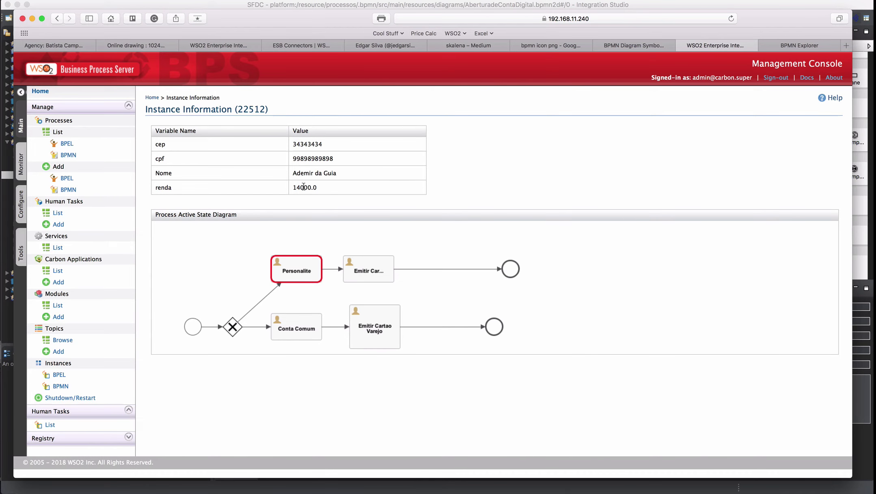
pyautogui.moveTo(321, 188); pyautogui.dragTo(339, 175)
# - Inspect the condition on the flow to Personalite in Integration Studio, then return to the browser
pyautogui.press('super+Tab')
pyautogui.press('super+Tab')
pyautogui.press('super+Tab')
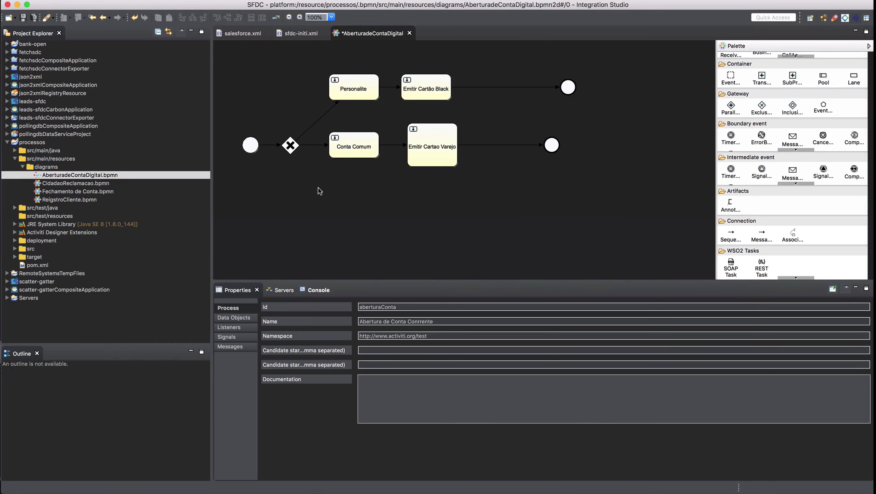
pyautogui.click(324, 116)
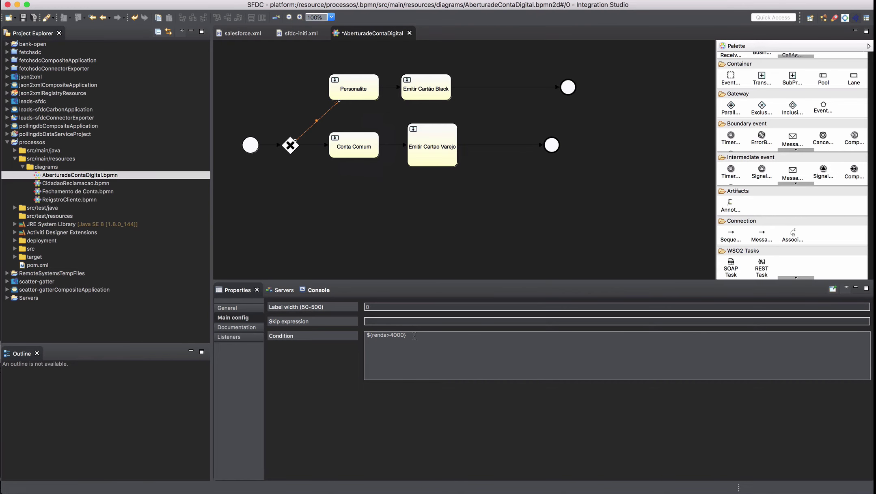
pyautogui.press('super+Tab')
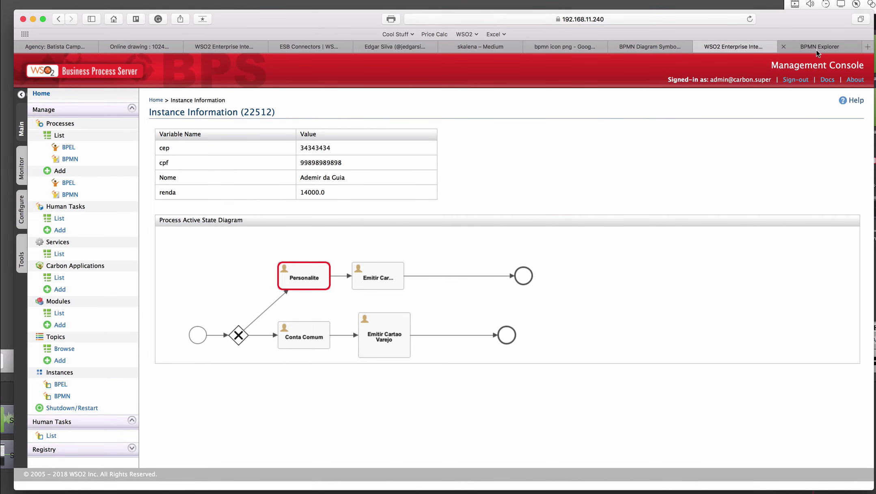
# - Switch to the BPMN Explorer dashboard with its process and task instance charts
pyautogui.click(817, 51)
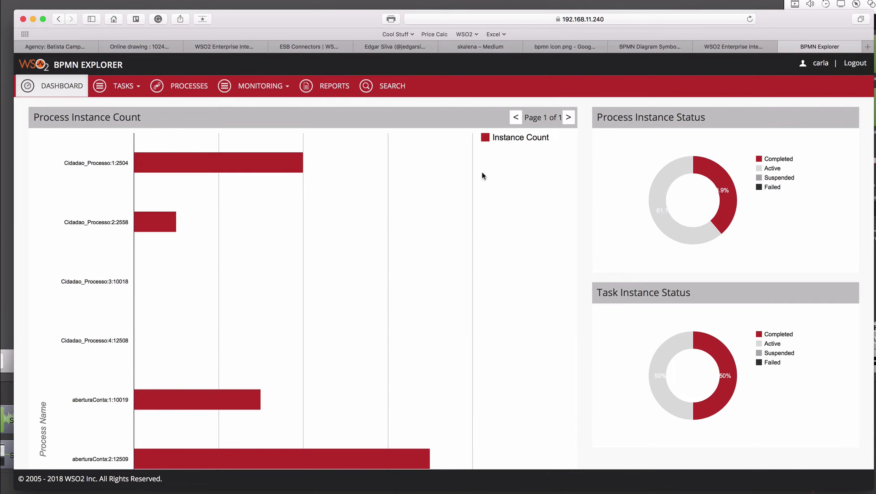
# - Claim the Personalite task 22521 from Claimable Tasks for the signed-in user
pyautogui.click(133, 90)
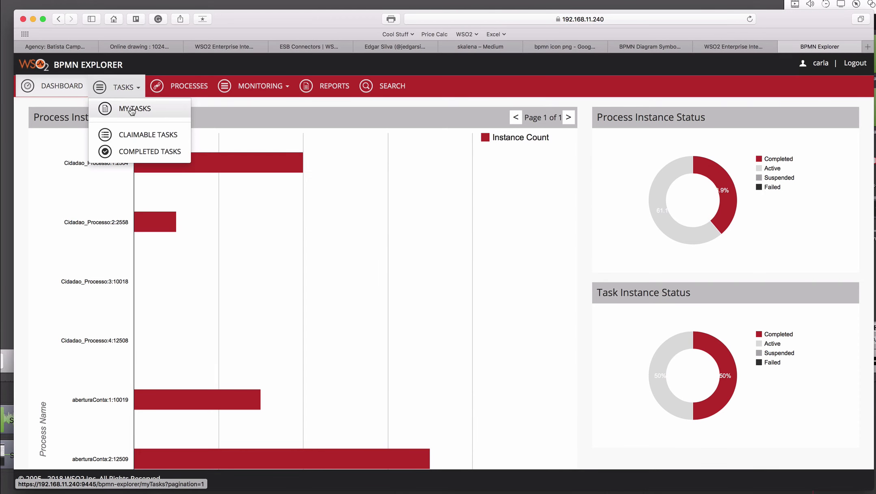
pyautogui.click(130, 140)
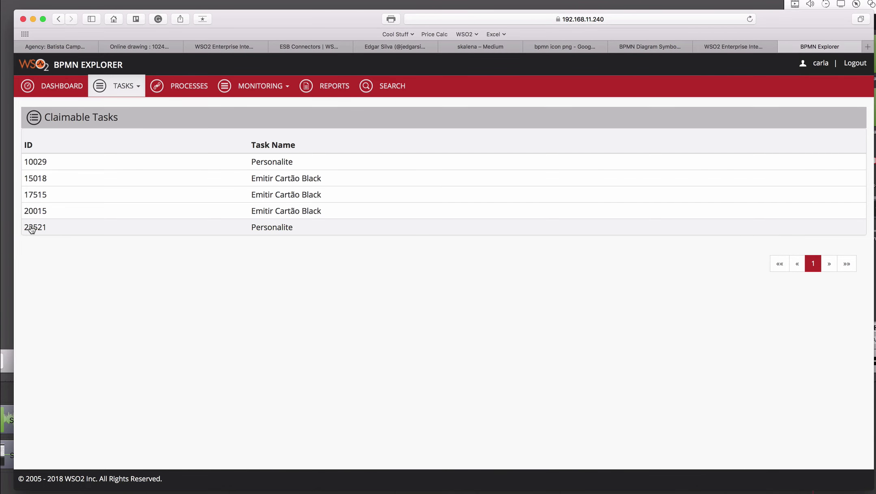
pyautogui.click(32, 228)
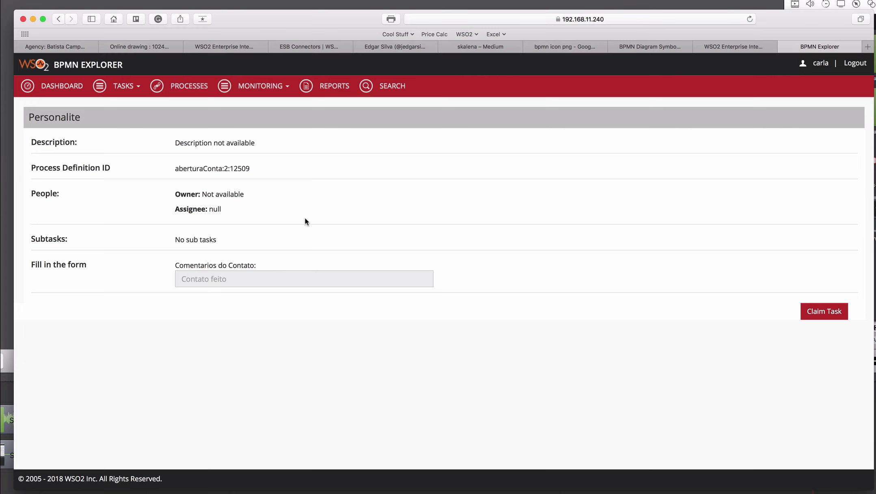
pyautogui.click(825, 314)
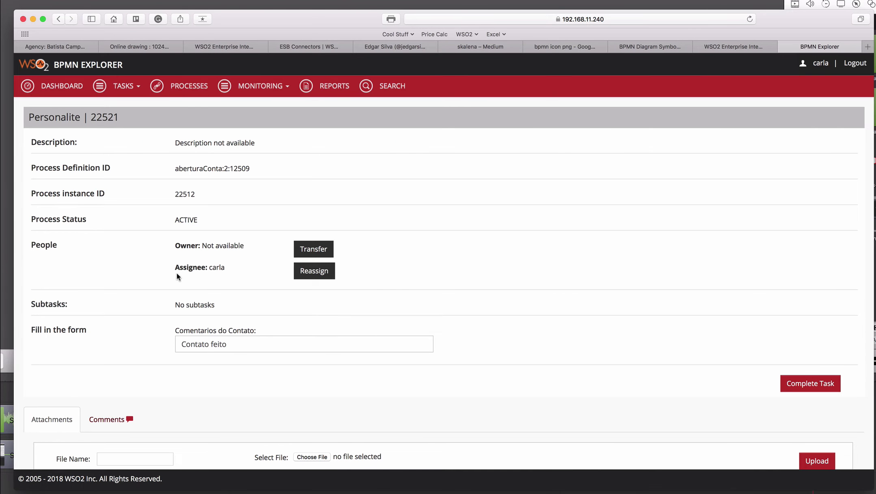
pyautogui.moveTo(174, 266); pyautogui.dragTo(227, 266)
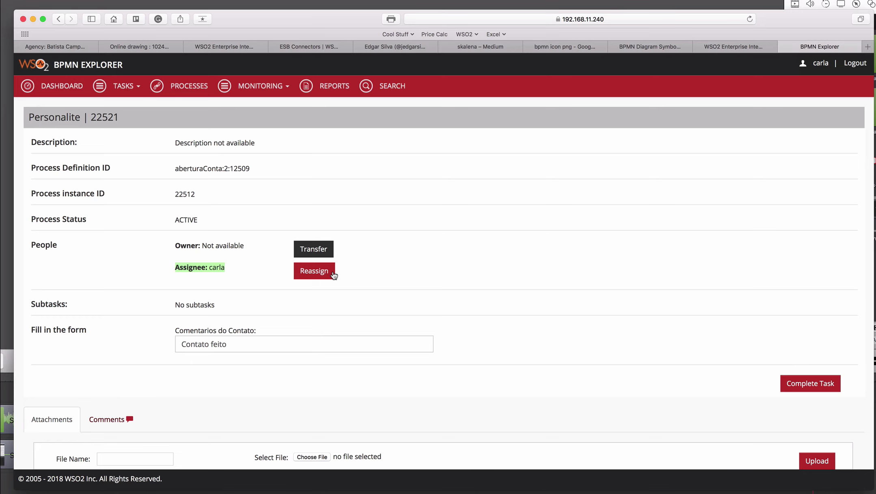
# - Enter 'Pediu para não ter talão de cheques' in Comentarios do Contato and complete the task
pyautogui.click(263, 343)
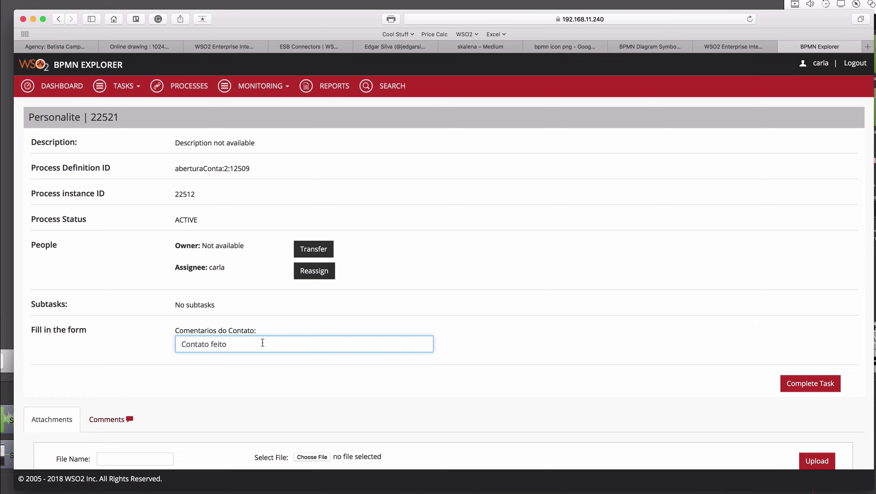
pyautogui.write('- ')
pyautogui.write('Poss')
pyautogui.press('BackSpace')
pyautogui.press('BackSpace')
pyautogui.press('BackSpace')
pyautogui.press('BackSpace')
pyautogui.write('Pediu para não ter talão de ch')
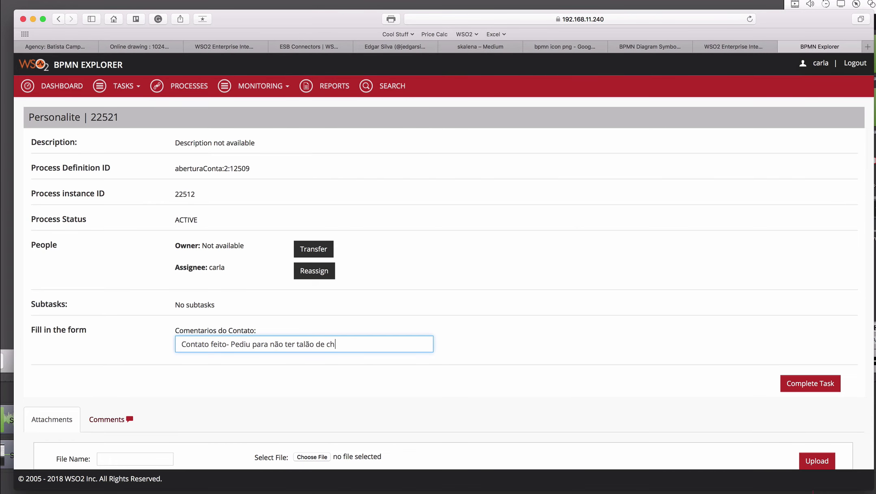
pyautogui.write('eques')
pyautogui.scroll(-2, 562, 359)
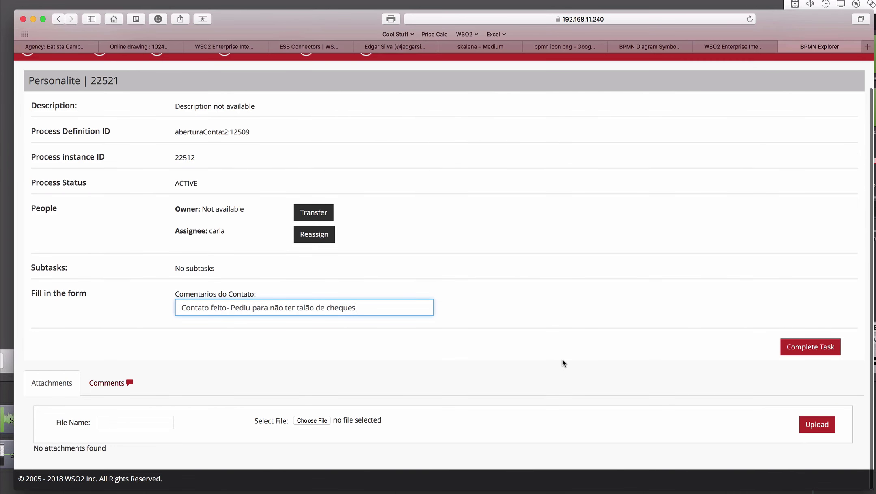
pyautogui.scroll(1, 563, 359)
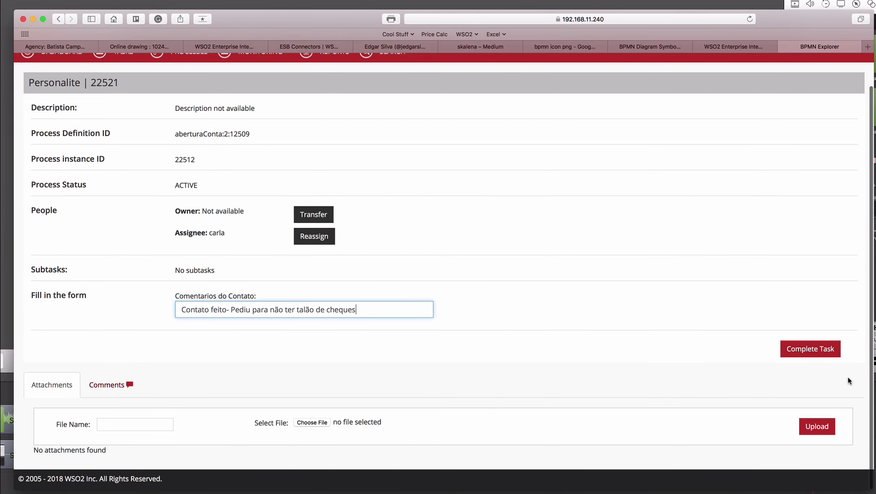
pyautogui.click(819, 350)
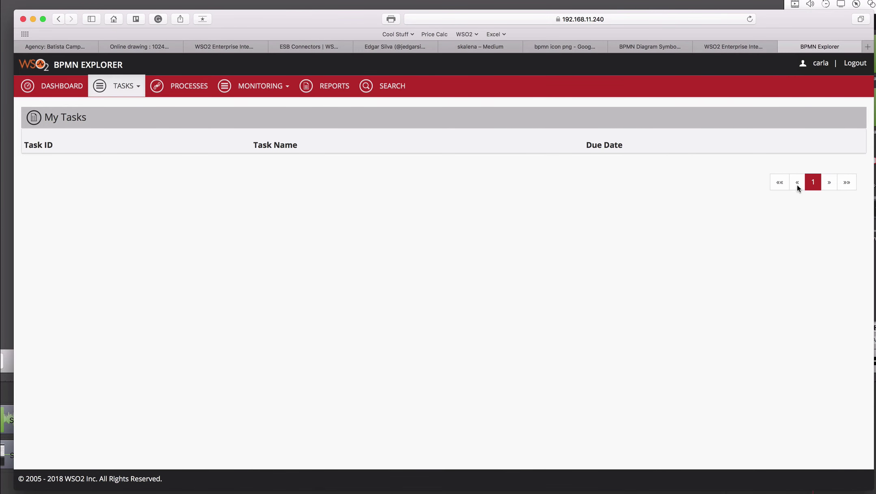
# - Reload instance 22512 to see the saved comentariosContato and Emitir Cartão active, then return to BPMN Explorer
pyautogui.click(736, 49)
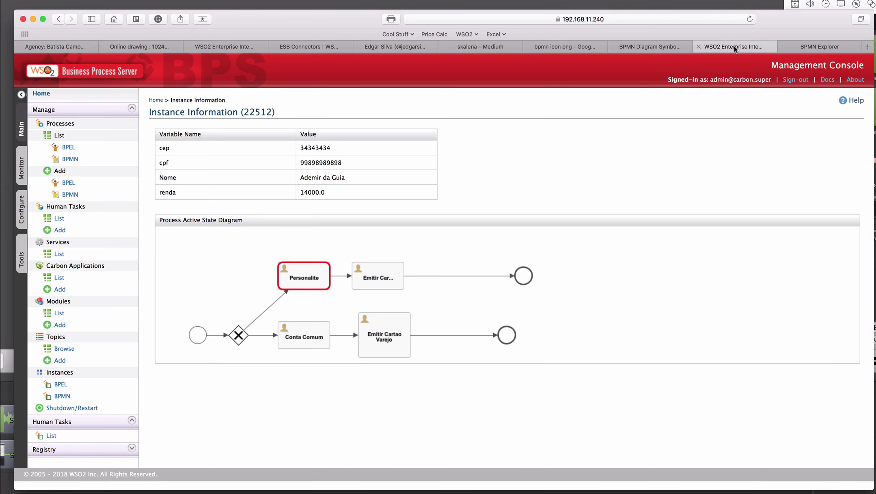
pyautogui.press('super+r')
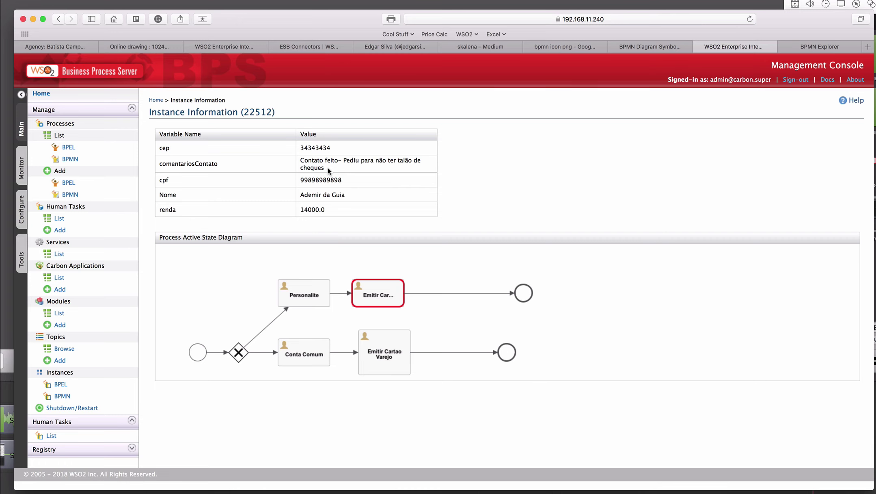
pyautogui.moveTo(328, 168); pyautogui.dragTo(297, 160)
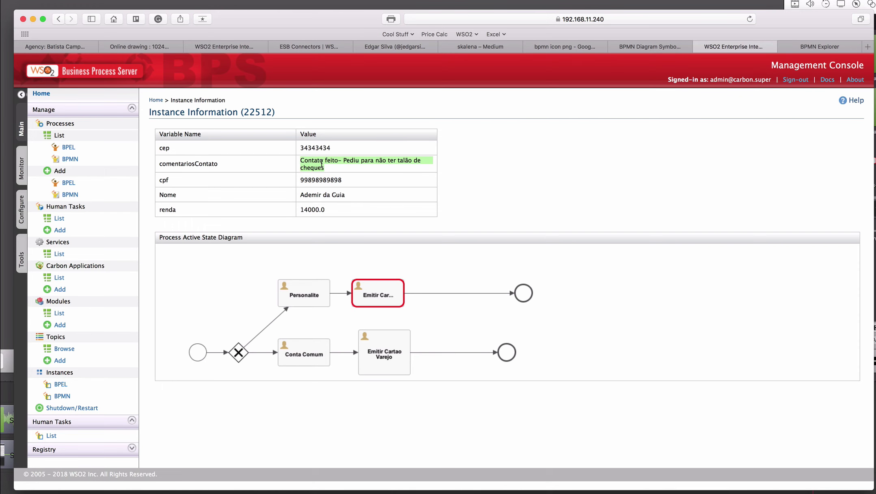
pyautogui.click(817, 48)
# - Claim the Emitir Cartão Black task 22525 from the Claimable Tasks list
pyautogui.click(136, 87)
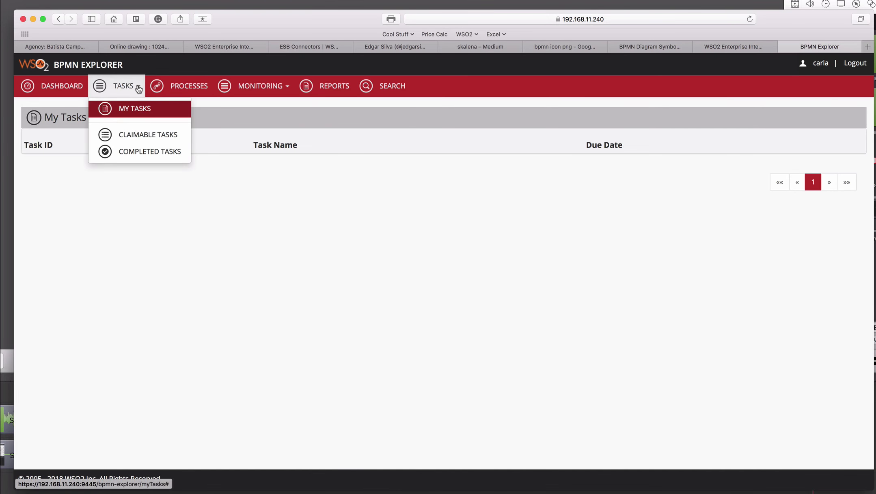
pyautogui.click(132, 131)
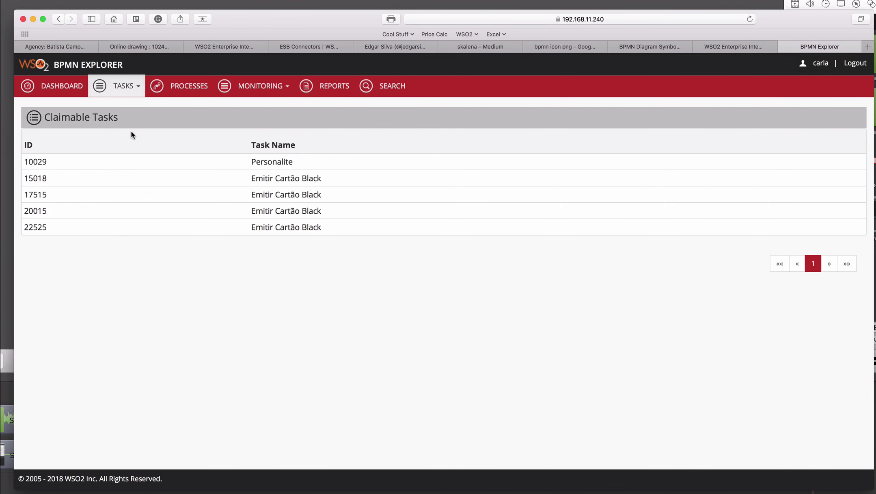
pyautogui.click(283, 230)
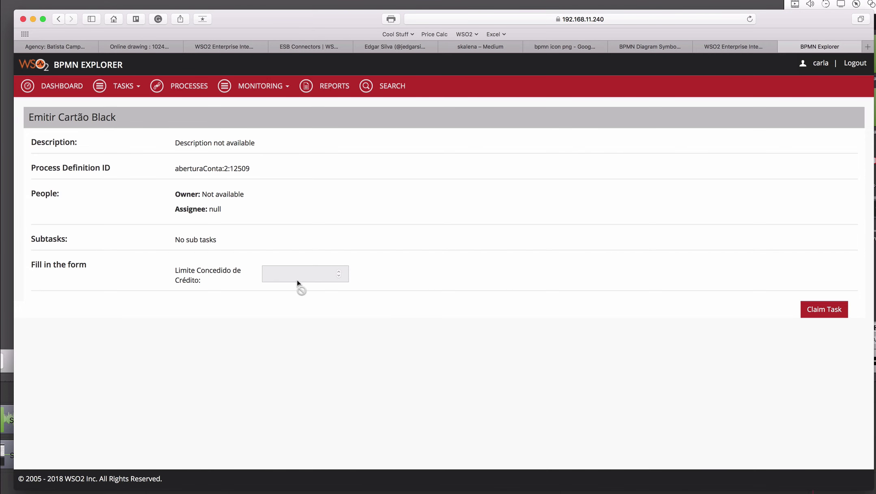
pyautogui.click(819, 316)
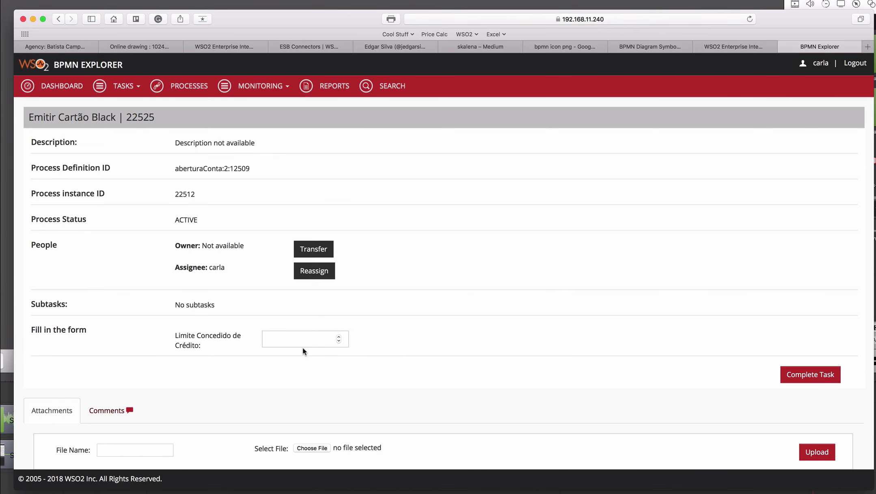
# - Complete the task with a granted credit limit of 20000, then return to the console
pyautogui.click(296, 339)
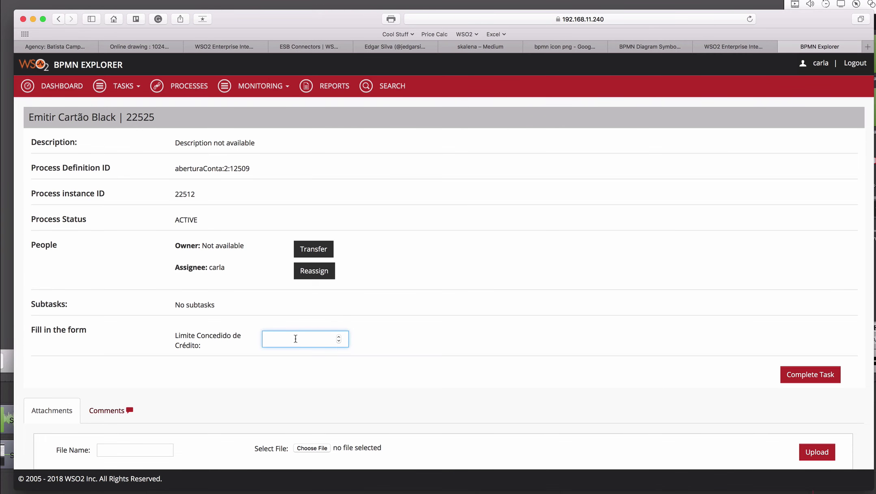
pyautogui.write('20000')
pyautogui.click(810, 375)
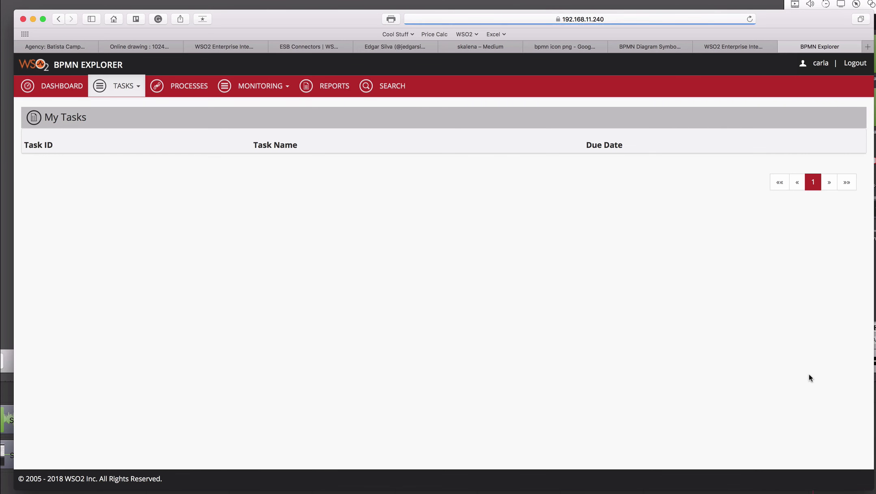
pyautogui.click(730, 47)
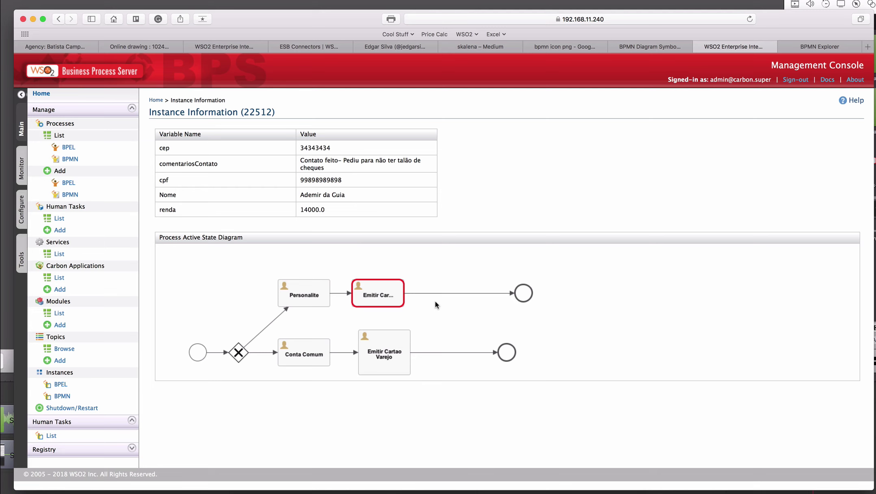
# - Reload instance 22512 to confirm limite is now 20000.0, then switch to Postman
pyautogui.press('super+r')
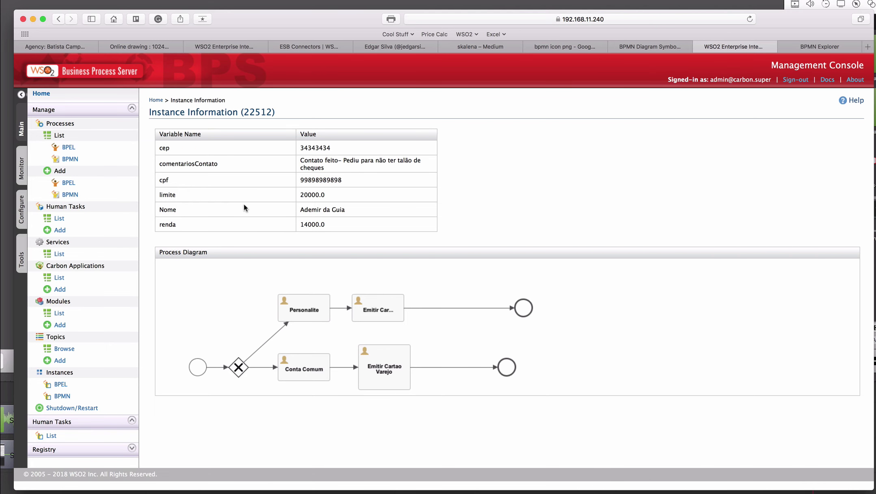
pyautogui.moveTo(274, 198); pyautogui.dragTo(295, 163)
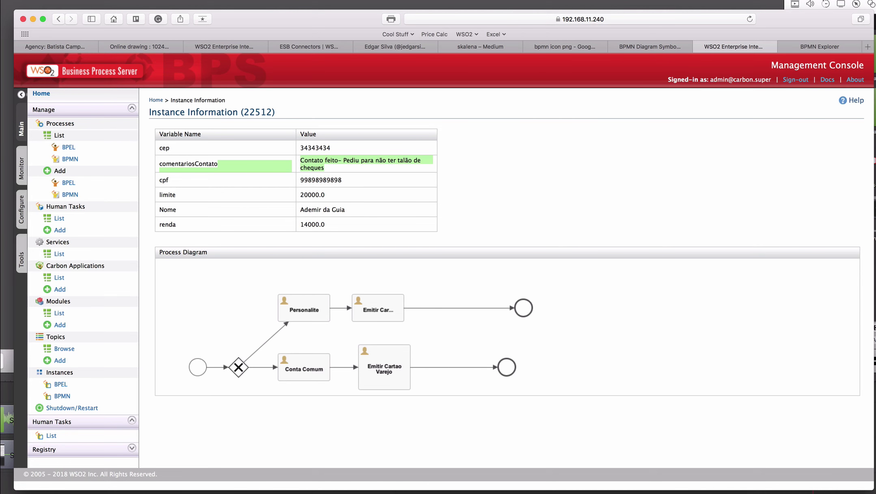
pyautogui.click(625, 0)
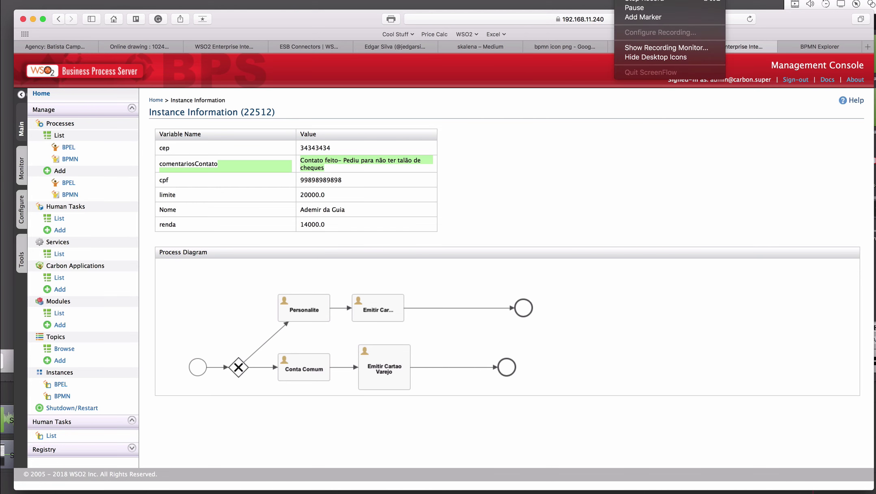
pyautogui.click(630, 7)
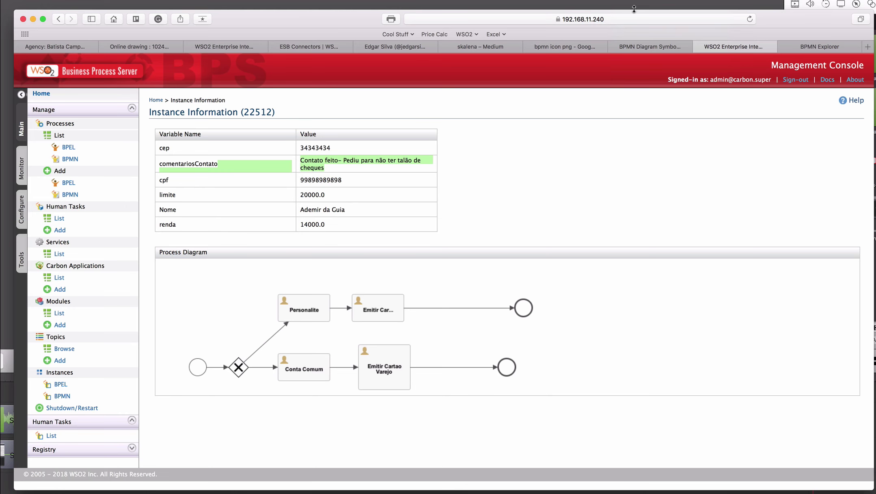
pyautogui.press('super+Tab')
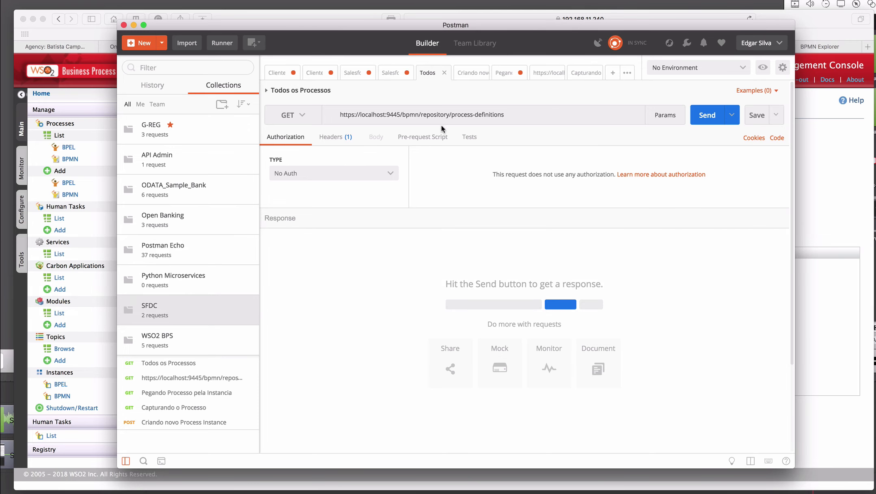
# - Remove the stray space from the process-definitions URL and resend the GET request
pyautogui.moveTo(513, 114); pyautogui.dragTo(318, 118)
pyautogui.press('BackSpace')
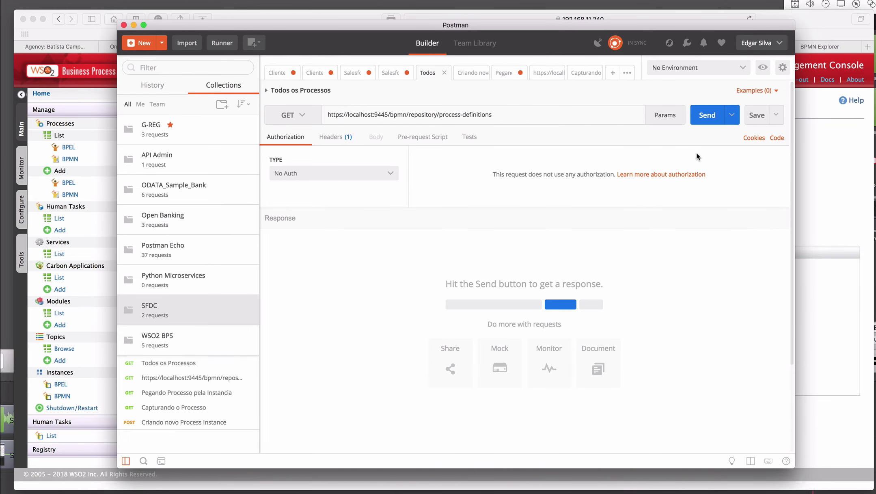
pyautogui.click(707, 117)
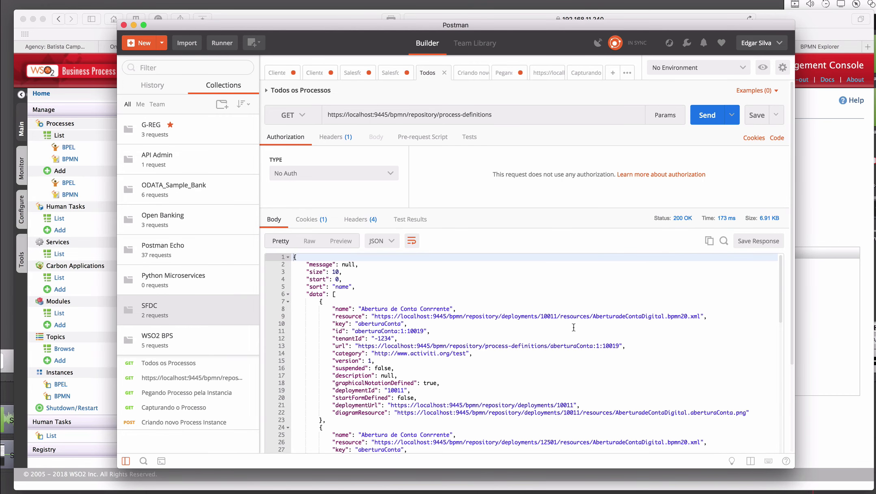
# - Review the deployed process definitions, then open the saved 'Criando novo Process Instance' request
pyautogui.scroll(-20, 574, 328)
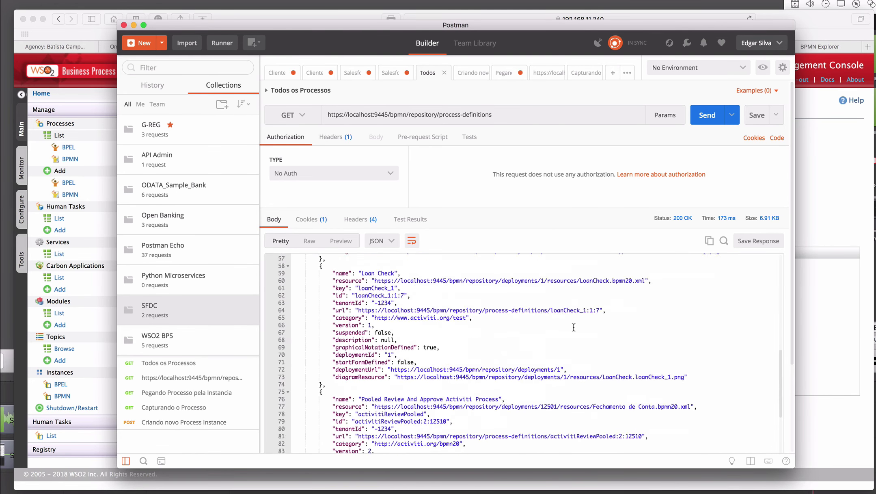
pyautogui.scroll(-2, 574, 327)
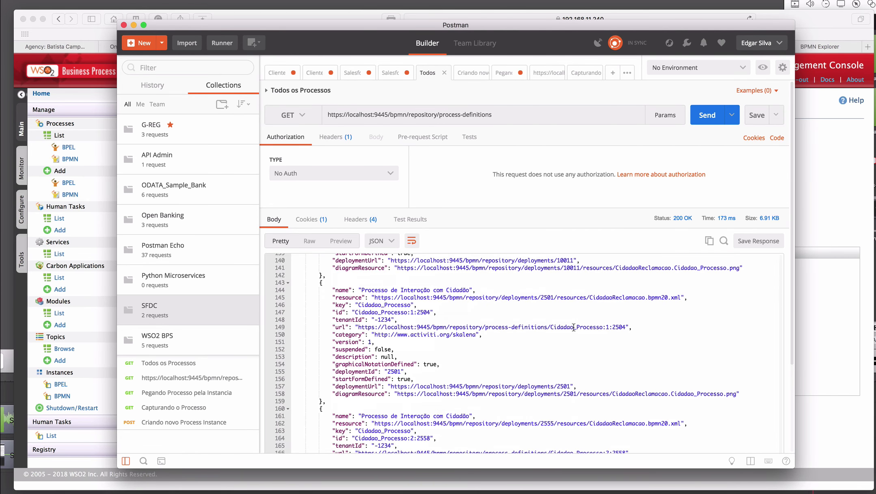
pyautogui.scroll(-5, 574, 328)
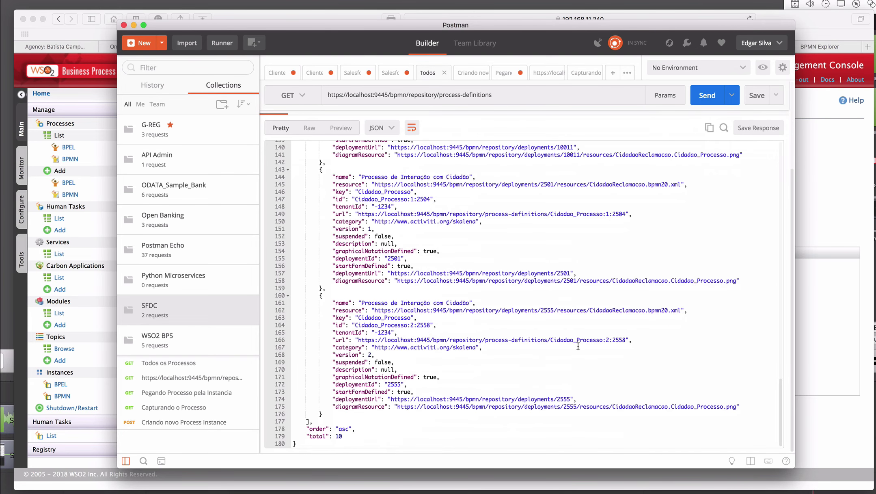
pyautogui.scroll(20, 578, 346)
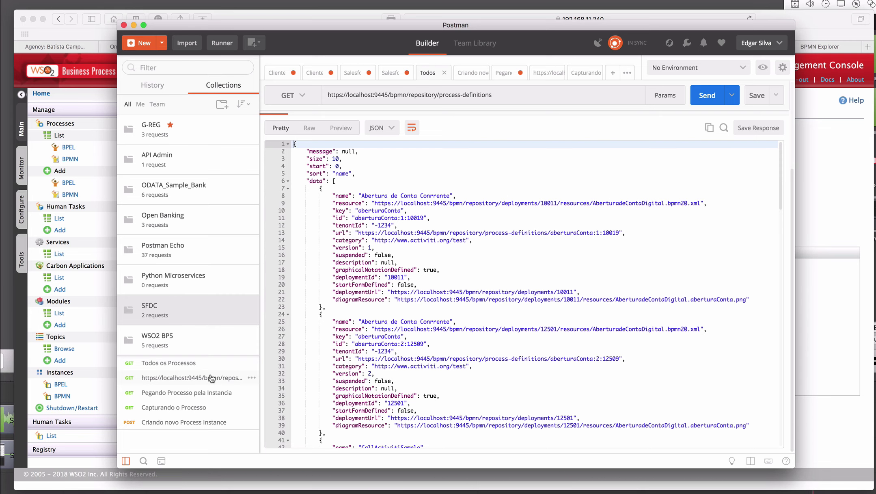
pyautogui.click(194, 423)
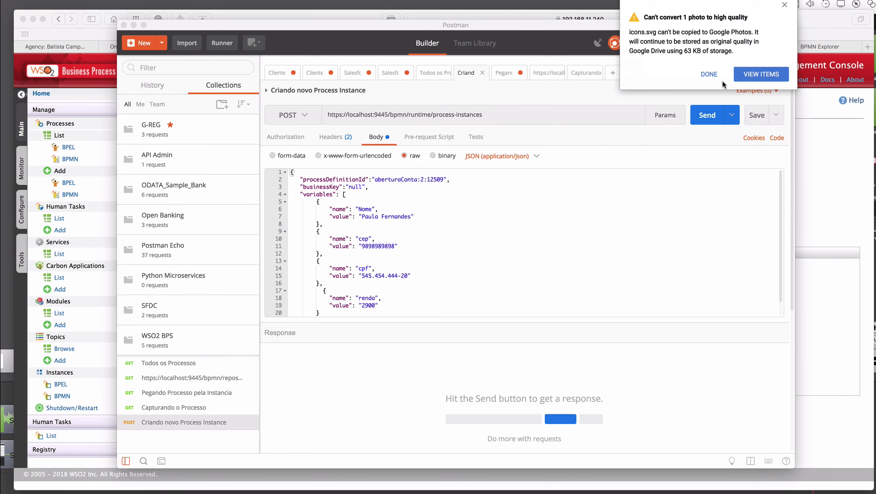
# - Dismiss the notification and zoom in on the request body for readability
pyautogui.click(707, 75)
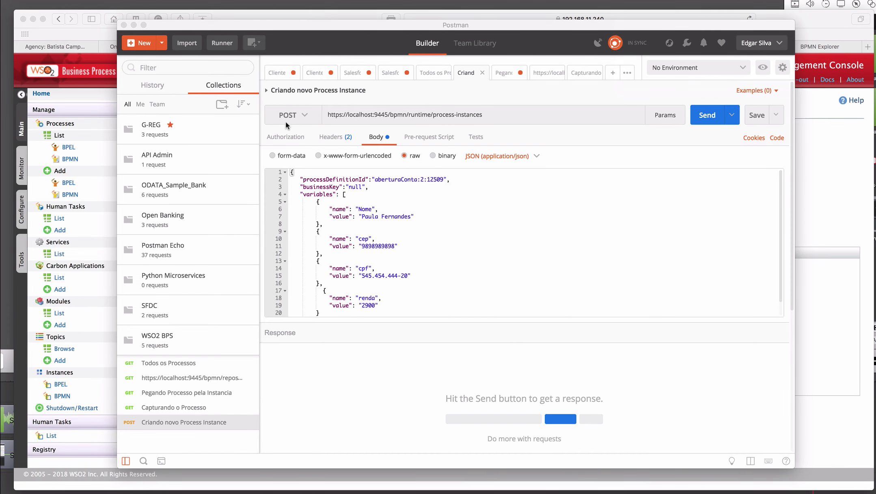
pyautogui.click(404, 113)
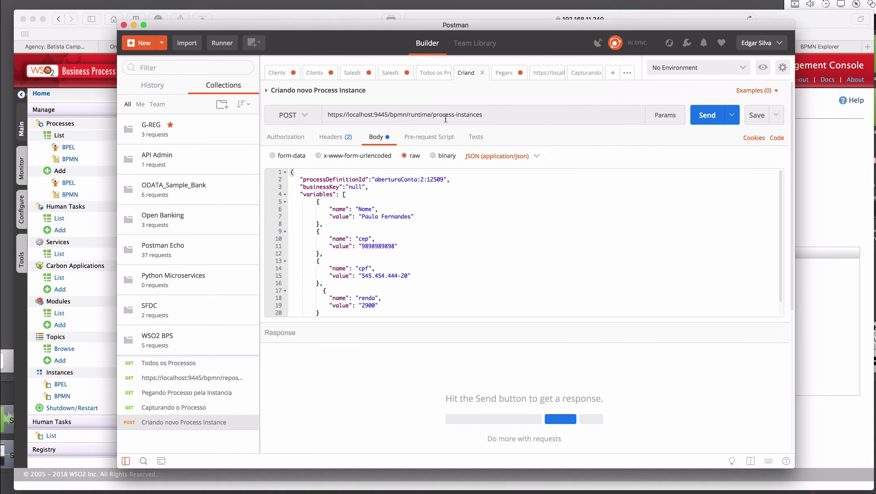
pyautogui.tripleClick(484, 118)
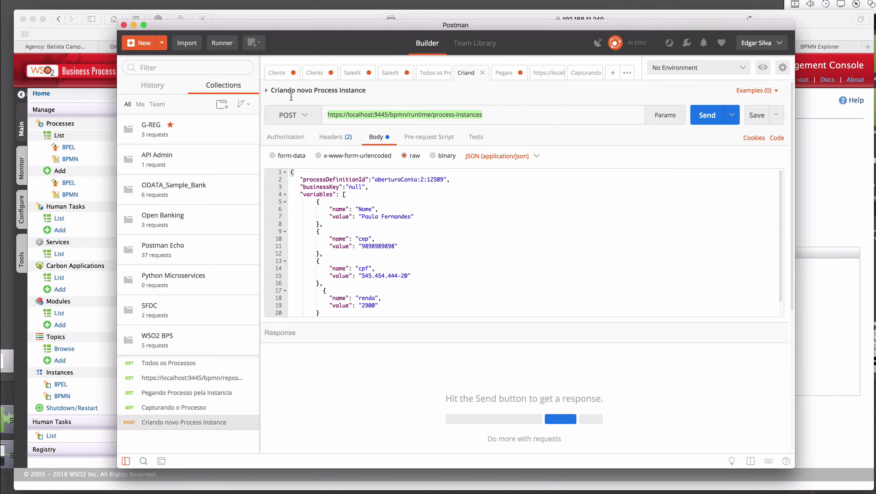
pyautogui.click(484, 210)
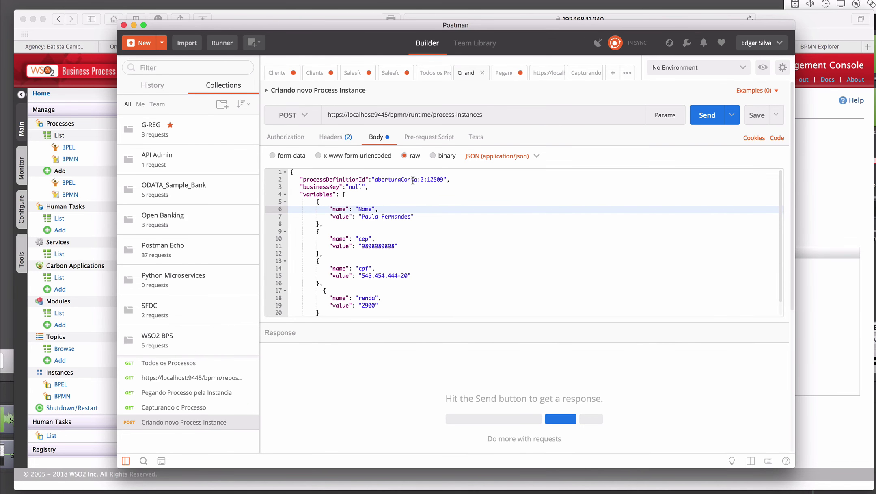
pyautogui.press('super+equal')
pyautogui.press('super+equal')
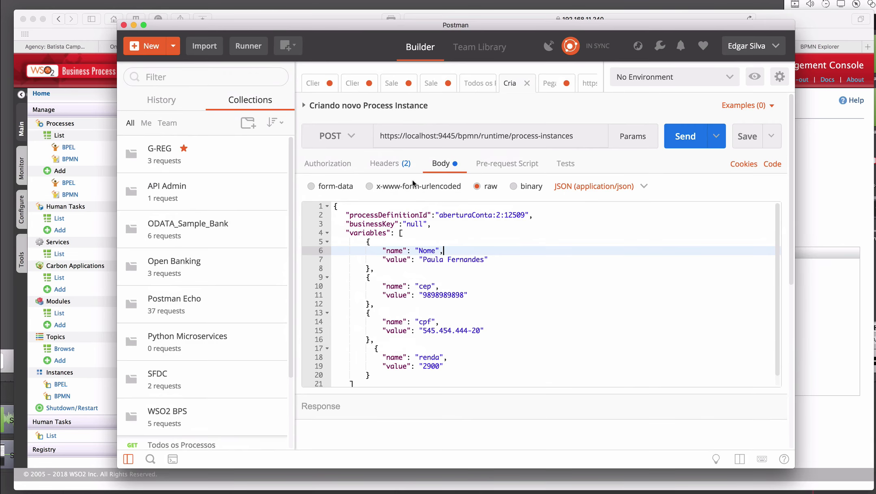
pyautogui.press('super+equal')
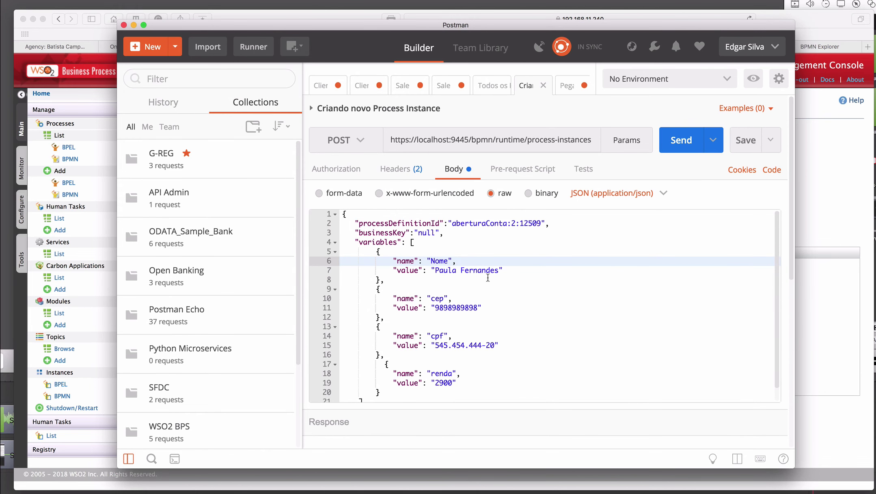
# - Replace the Nome value in the JSON body with a different customer name
pyautogui.click(473, 269)
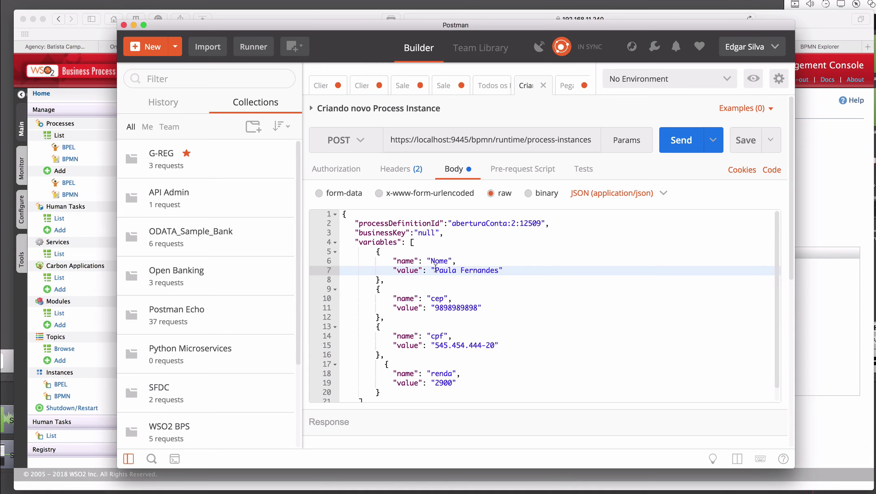
pyautogui.moveTo(435, 269); pyautogui.dragTo(499, 268)
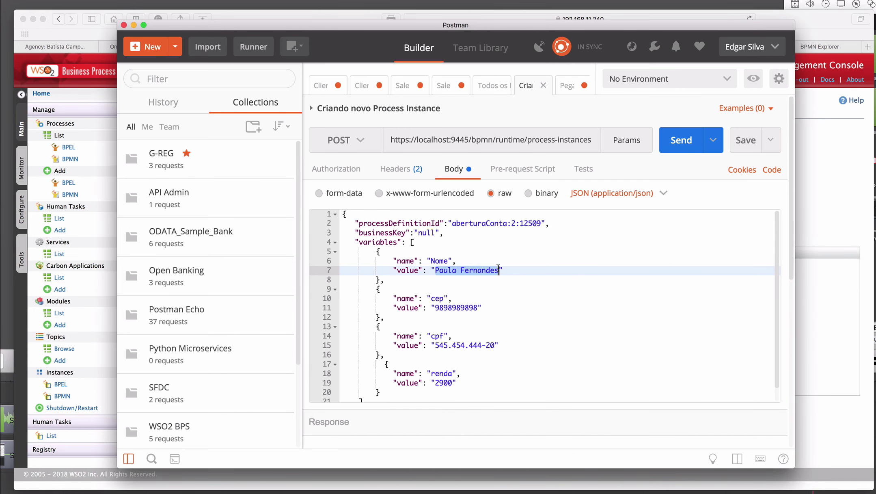
pyautogui.scroll(-1, 499, 268)
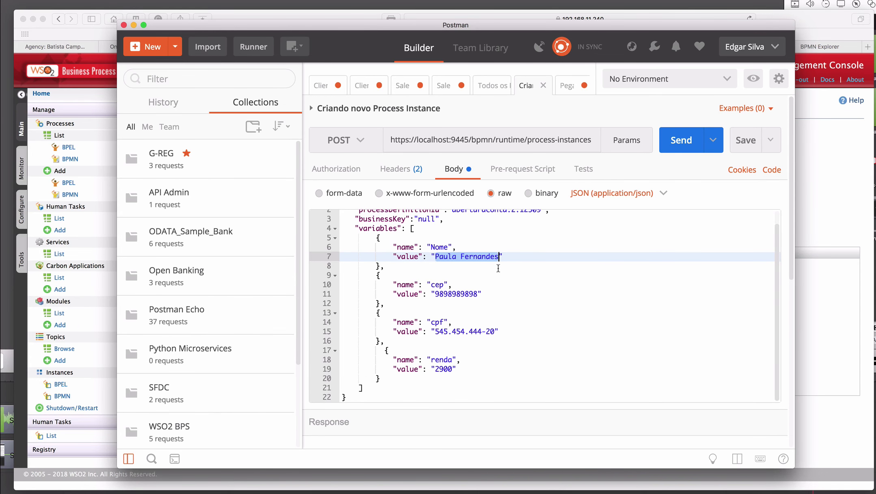
pyautogui.scroll(1, 498, 268)
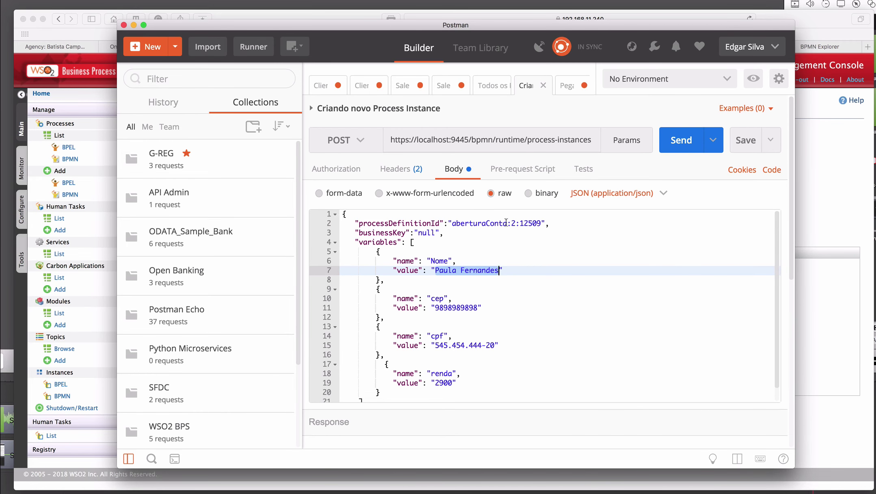
pyautogui.moveTo(452, 224); pyautogui.dragTo(541, 221)
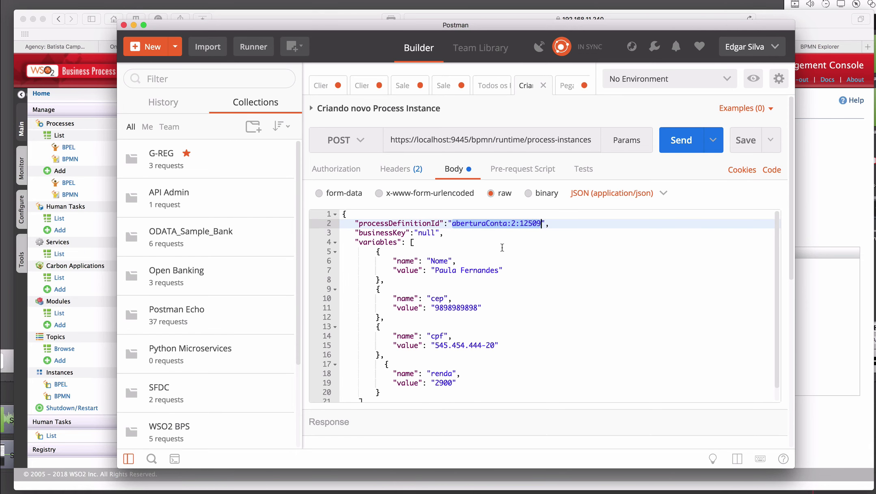
pyautogui.moveTo(436, 270); pyautogui.dragTo(498, 271)
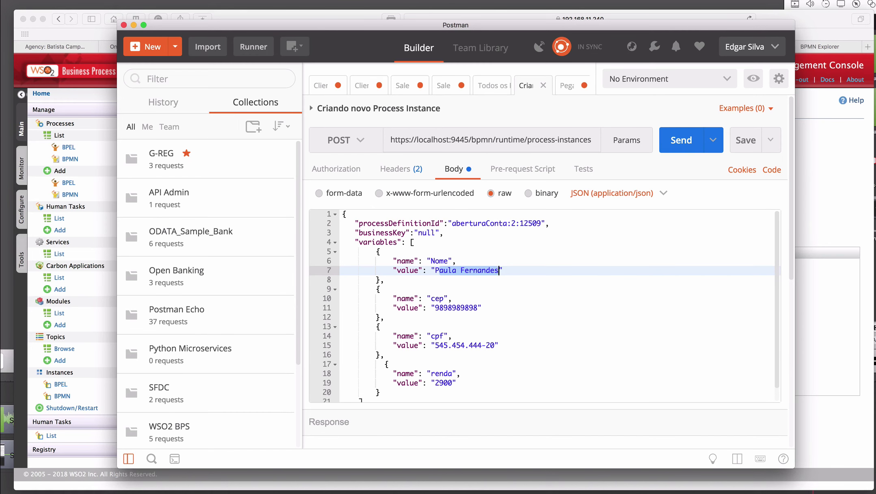
pyautogui.press('BackSpace')
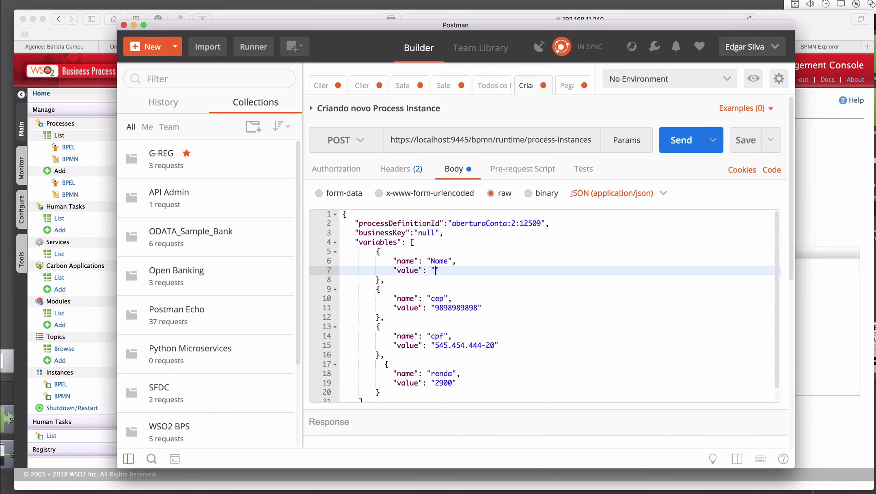
pyautogui.write('Leonel Messi')
# - Change the cep to a new value and set renda to 19000
pyautogui.doubleClick(457, 309)
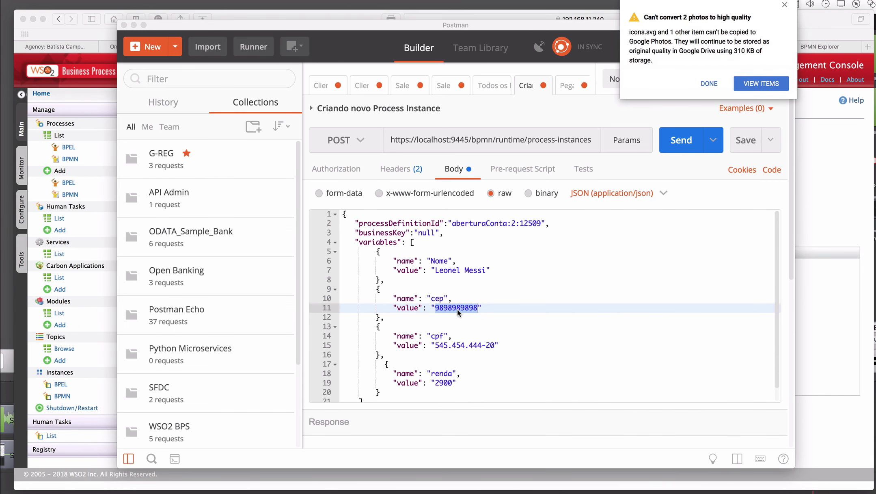
pyautogui.click(709, 83)
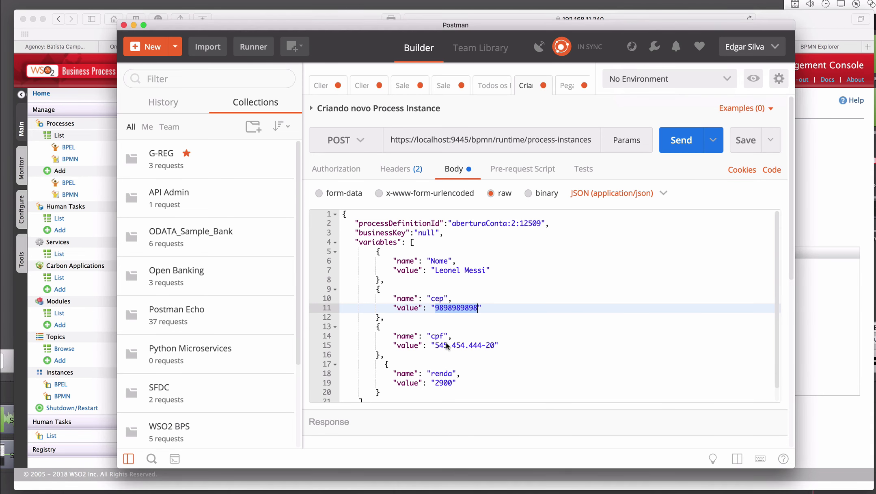
pyautogui.doubleClick(449, 308)
pyautogui.write('343434343')
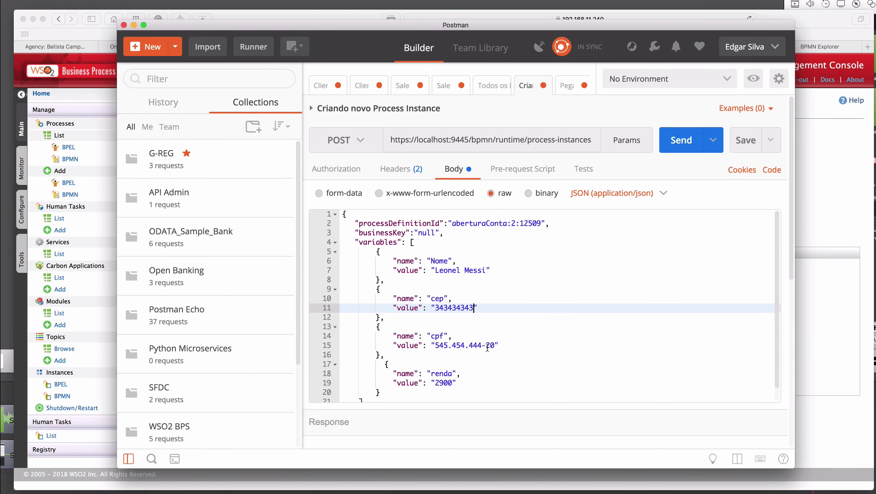
pyautogui.doubleClick(443, 382)
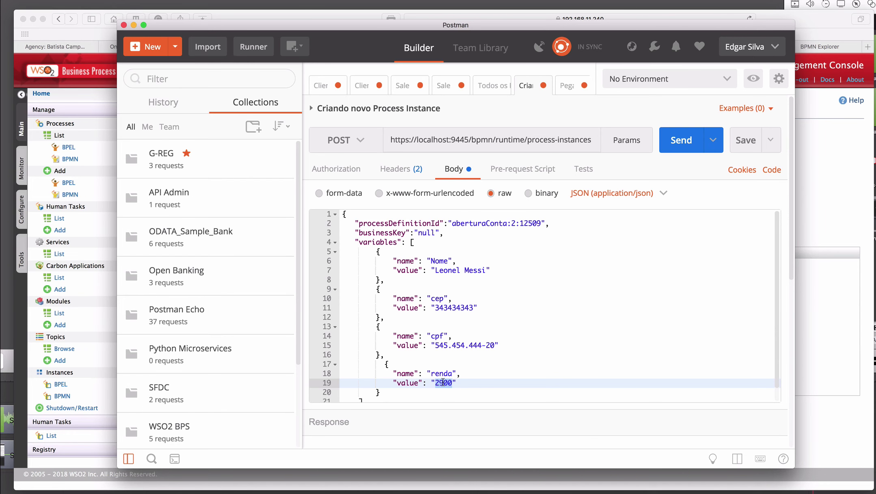
pyautogui.write('19000')
# - Send the POST request to create the new process instance
pyautogui.scroll(-1, 489, 372)
pyautogui.scroll(1, 489, 372)
pyautogui.scroll(-1, 508, 305)
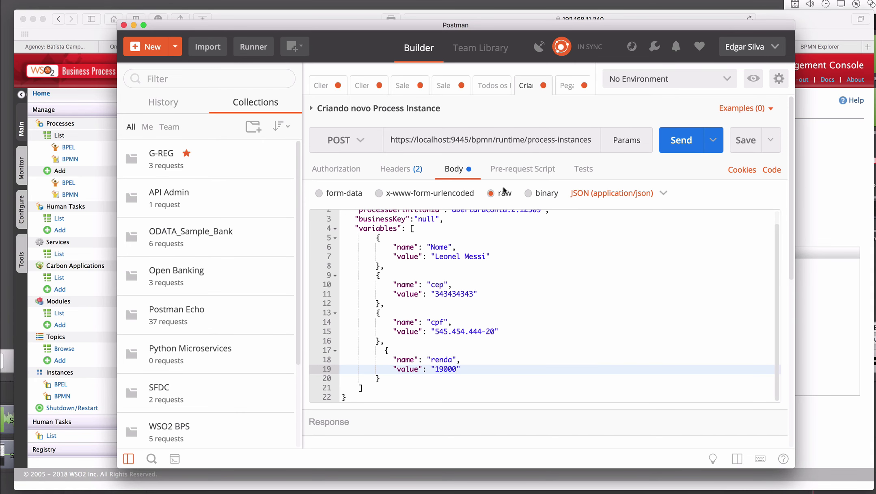
pyautogui.click(676, 147)
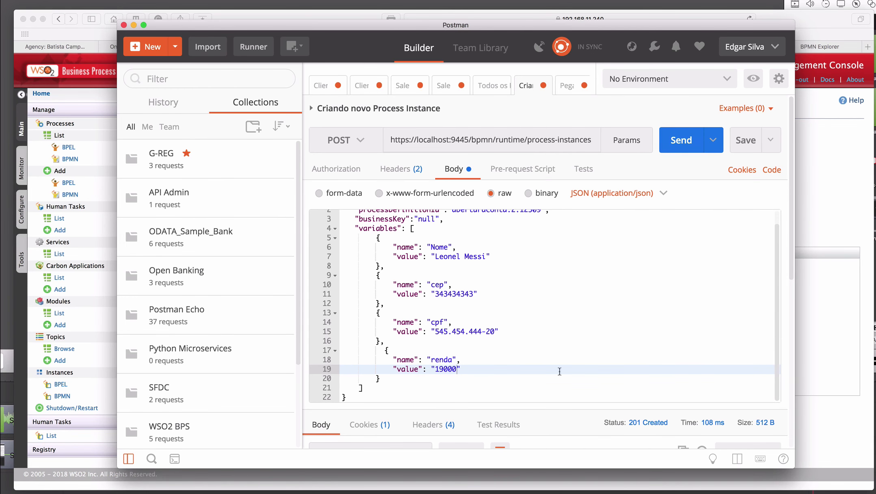
# - Check the new instance id 22529 in the 201 Created response, then return to the BPS console
pyautogui.scroll(-10, 565, 335)
pyautogui.scroll(2, 565, 335)
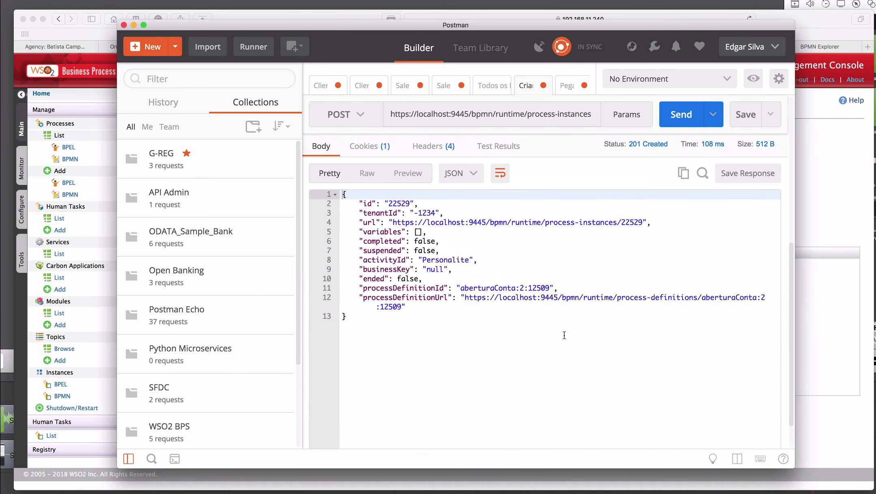
pyautogui.doubleClick(395, 202)
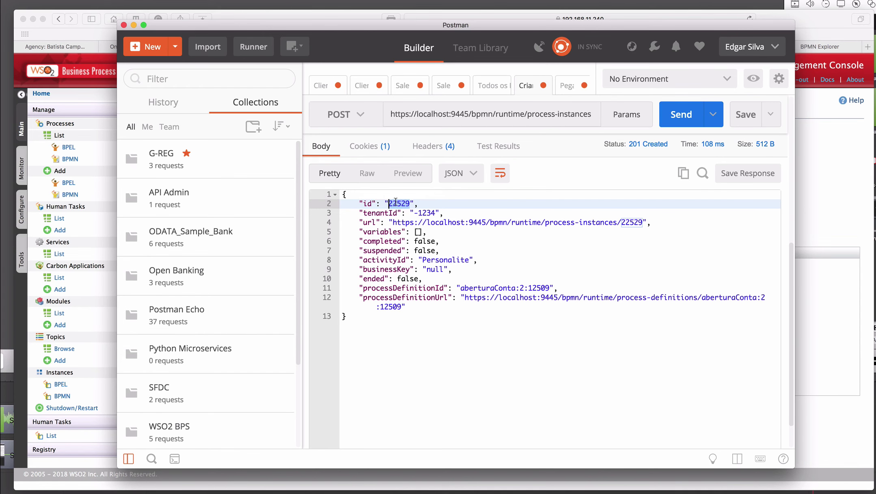
pyautogui.click(455, 329)
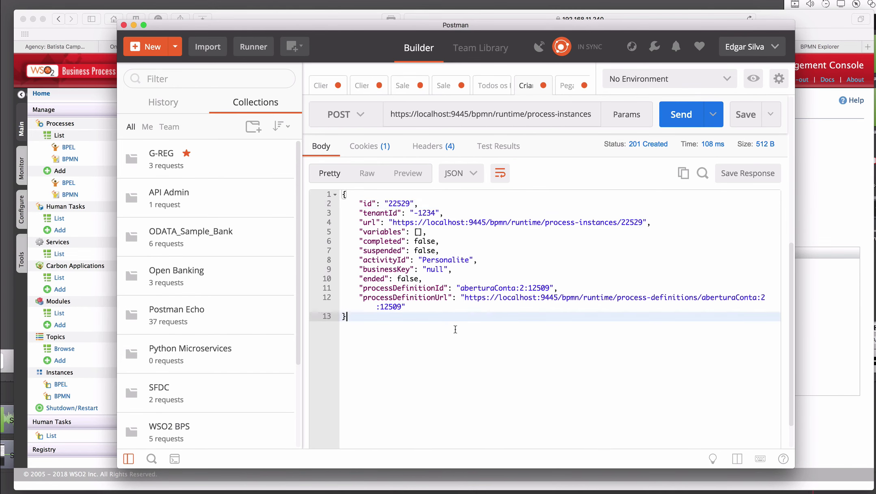
pyautogui.doubleClick(398, 203)
pyautogui.click(450, 344)
pyautogui.click(840, 214)
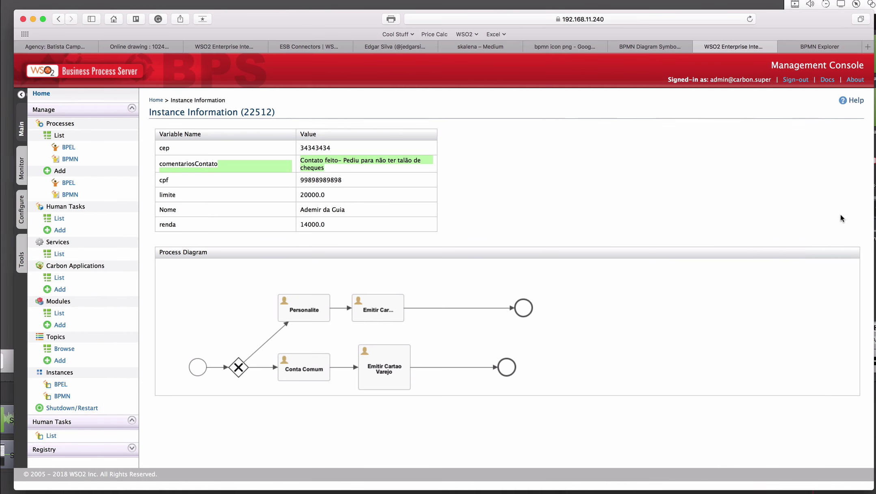
# - Open instance 22529 from page two of the BPMN instances list and zoom in
pyautogui.click(63, 396)
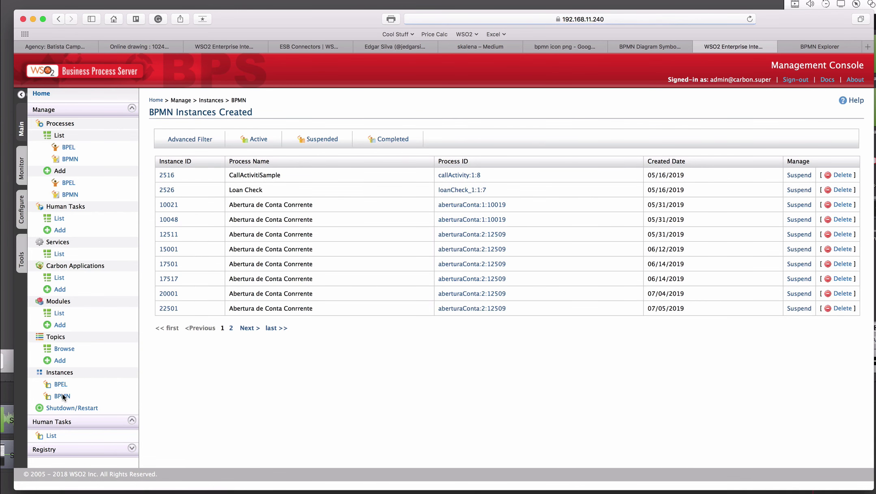
pyautogui.click(231, 327)
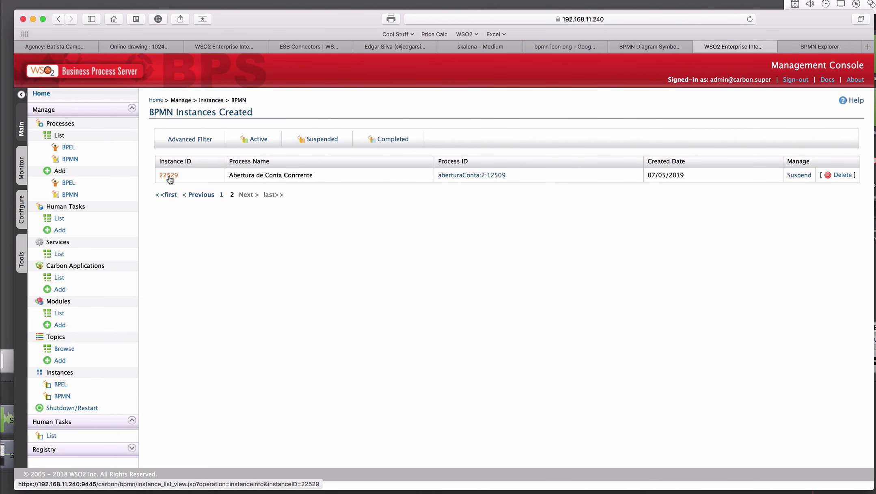
pyautogui.click(169, 176)
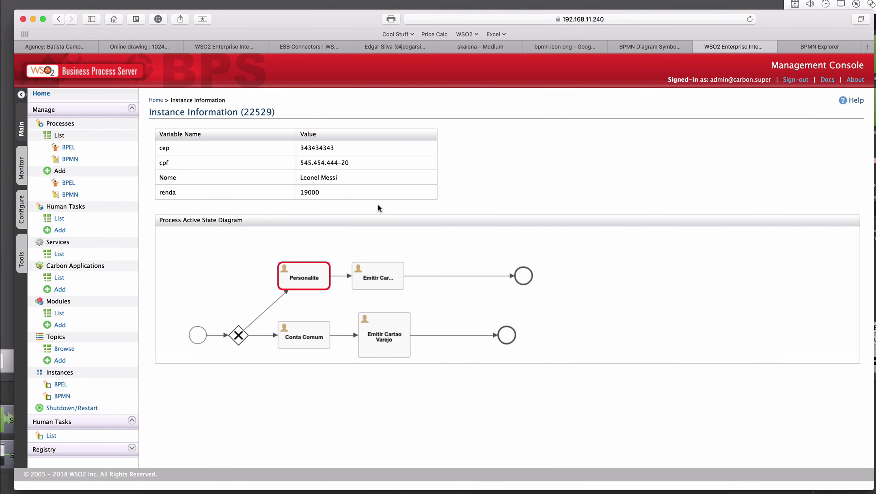
pyautogui.press('super+plus')
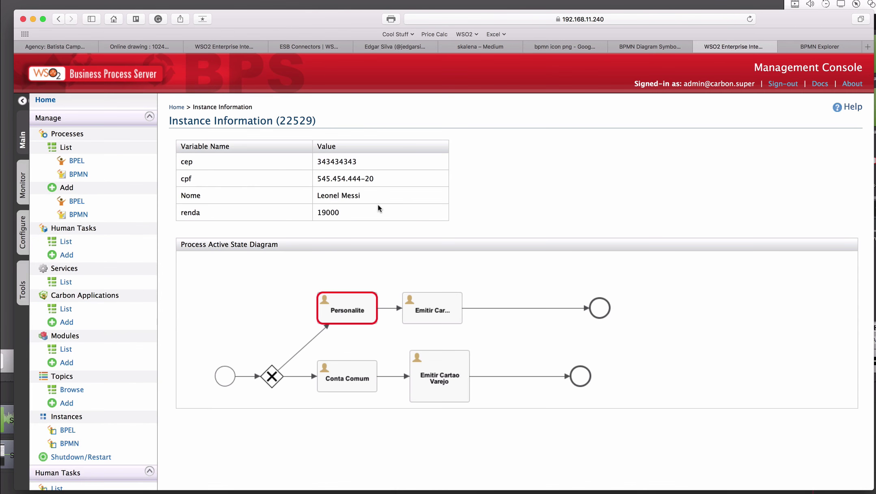
pyautogui.press('super+plus')
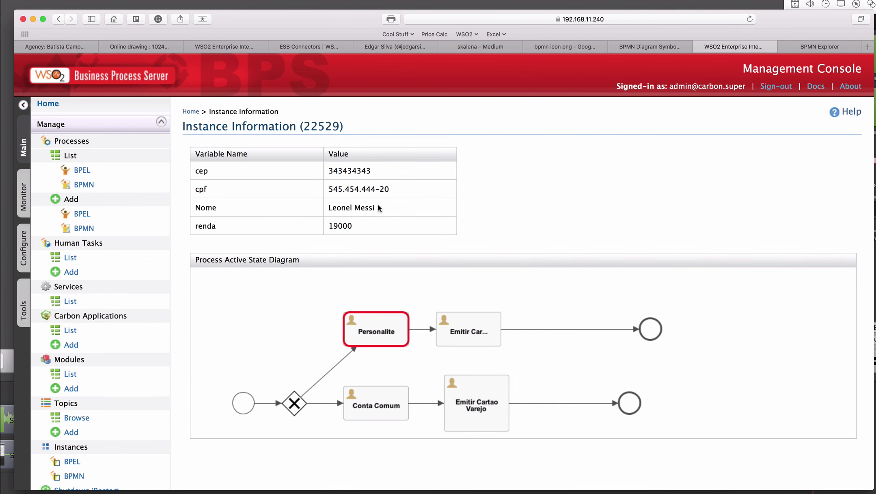
# - Cross-check the instance in Postman, then bring up BPMN Explorer's task view
pyautogui.press('super+Tab')
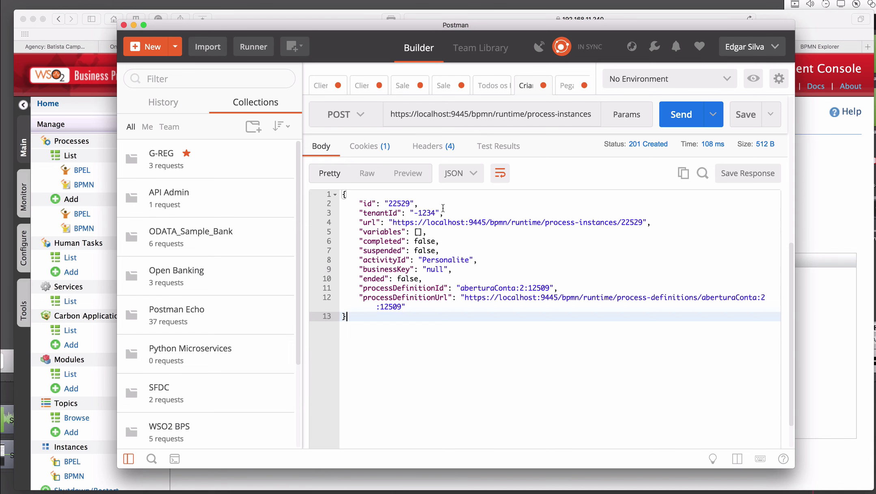
pyautogui.click(819, 245)
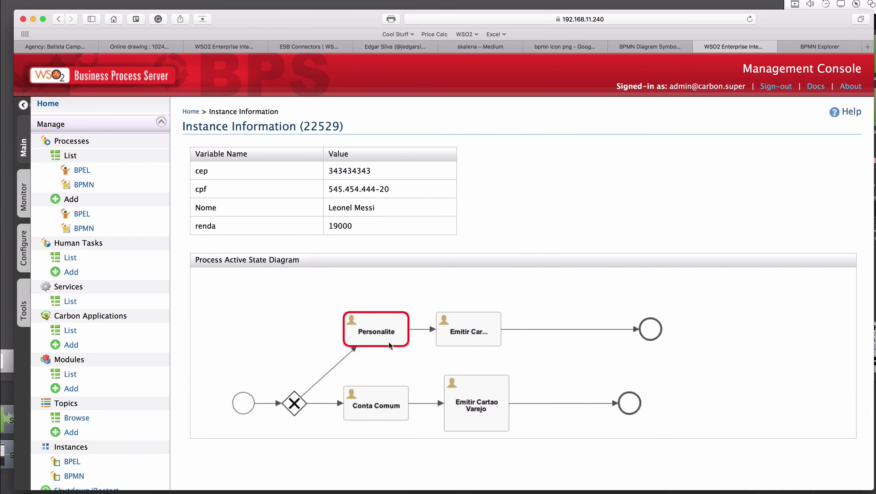
pyautogui.click(809, 51)
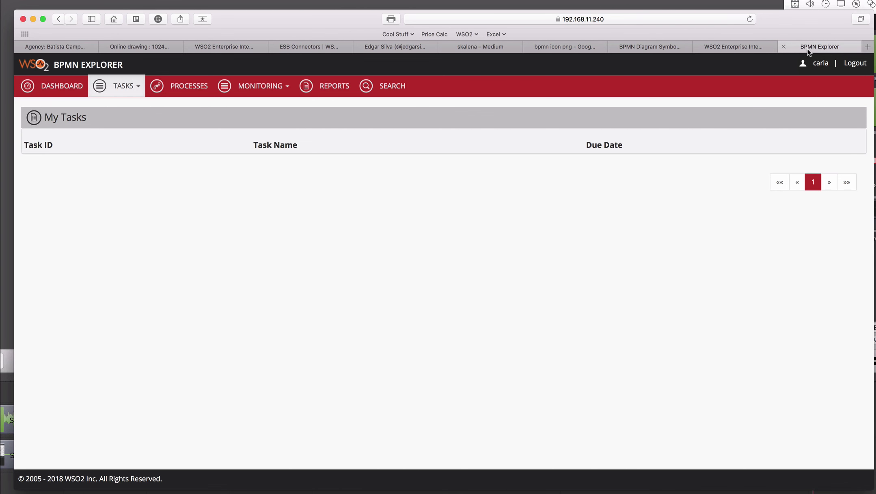
# - Confirm the Personalite task 22538 appears among the claimable tasks, comparing ids in Postman
pyautogui.click(112, 89)
pyautogui.click(129, 135)
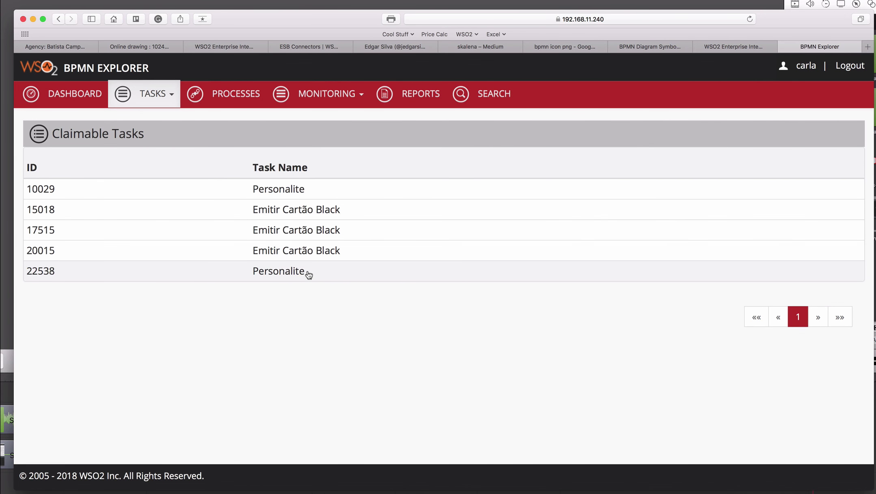
pyautogui.press('super+Tab')
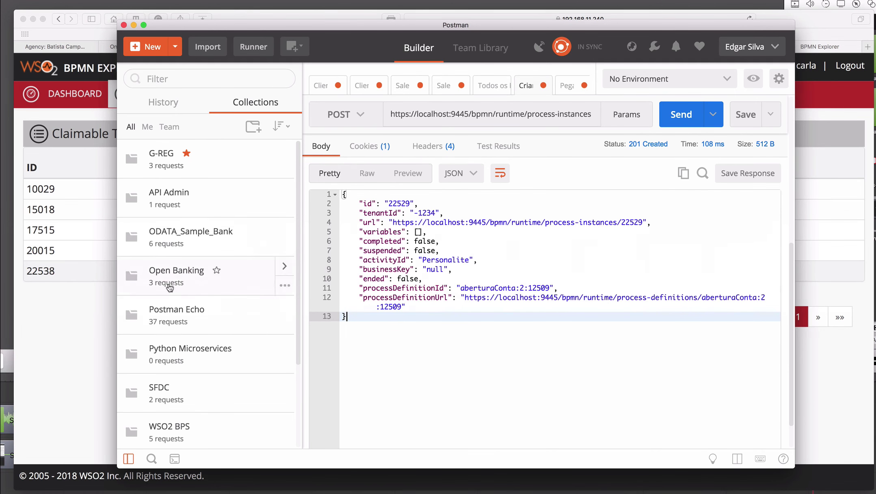
pyautogui.click(76, 330)
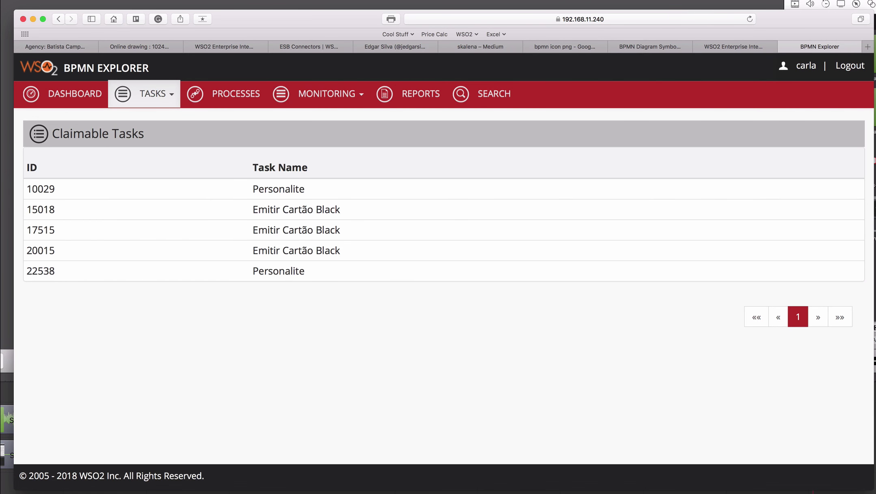
pyautogui.click(616, 1)
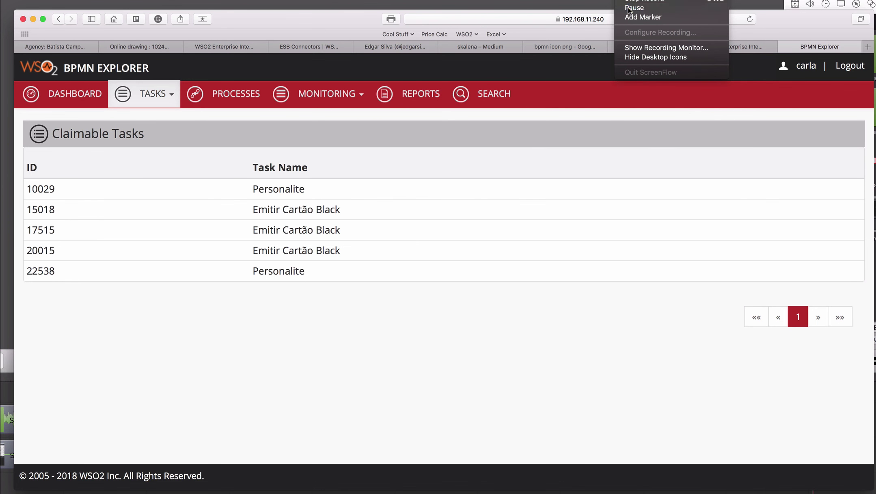
pyautogui.click(650, 16)
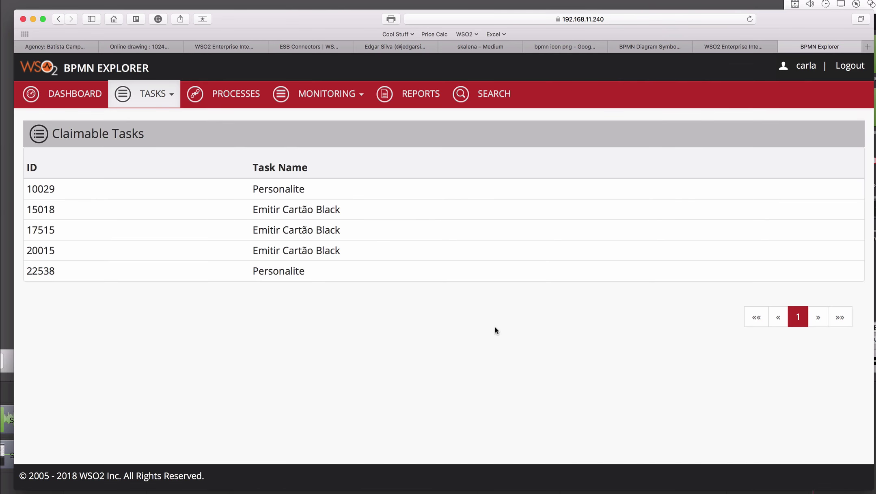
pyautogui.press('super+Tab')
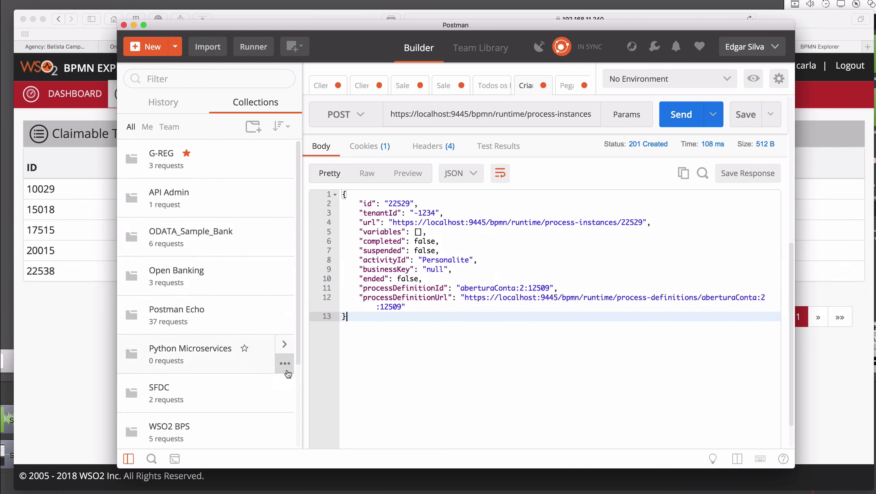
# - Open 'Pegando Processo pela Instancia' and delete the old instance id 12509 from its URL
pyautogui.scroll(-5, 286, 369)
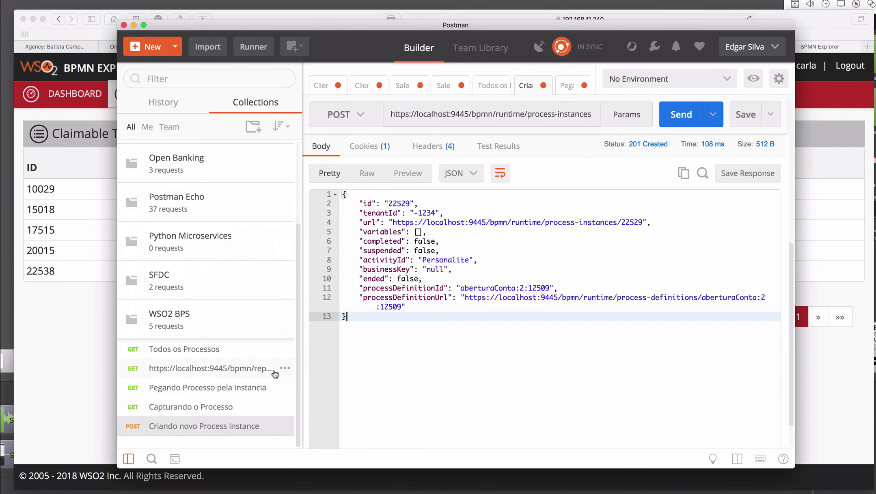
pyautogui.moveTo(303, 339); pyautogui.dragTo(437, 352)
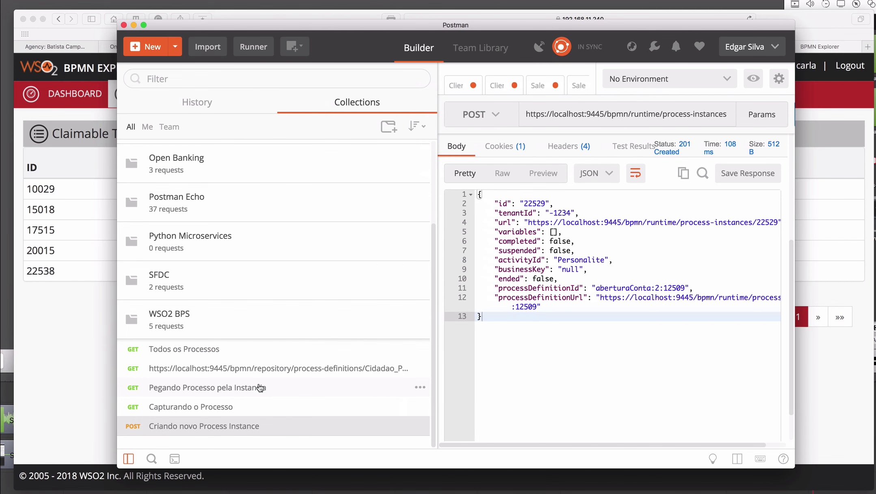
pyautogui.moveTo(260, 387); pyautogui.dragTo(413, 391)
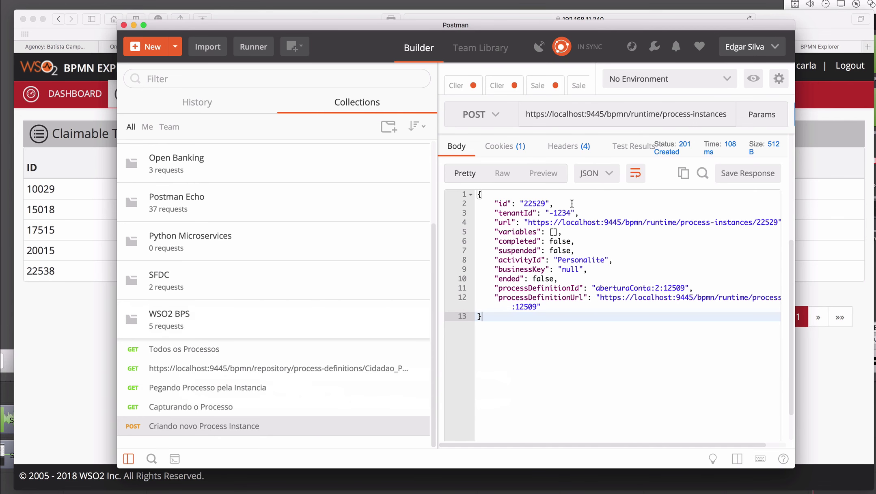
pyautogui.doubleClick(528, 203)
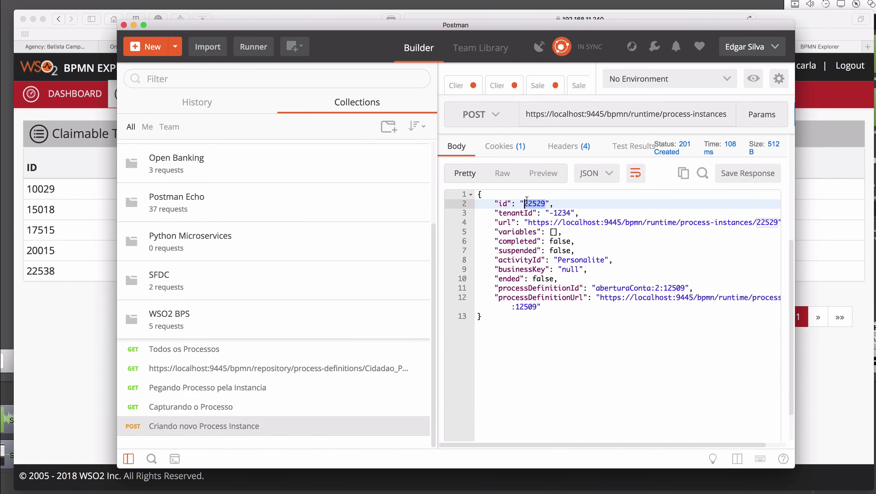
pyautogui.click(244, 388)
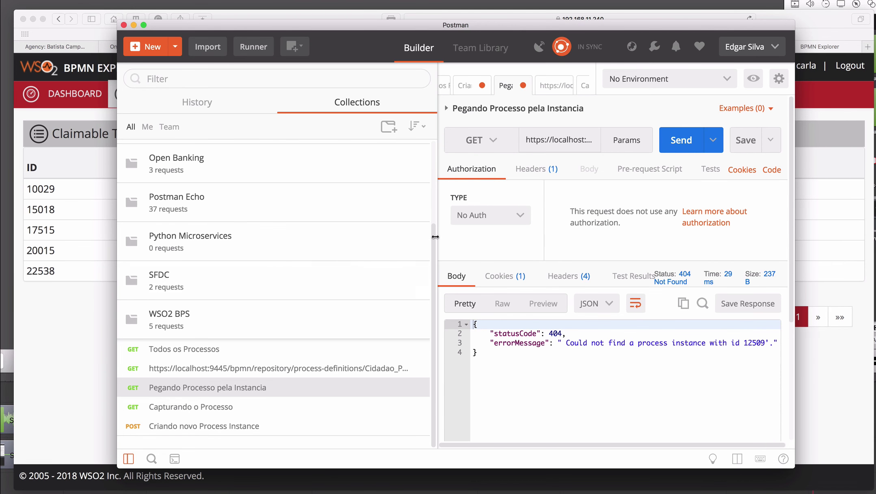
pyautogui.moveTo(434, 236); pyautogui.dragTo(243, 237)
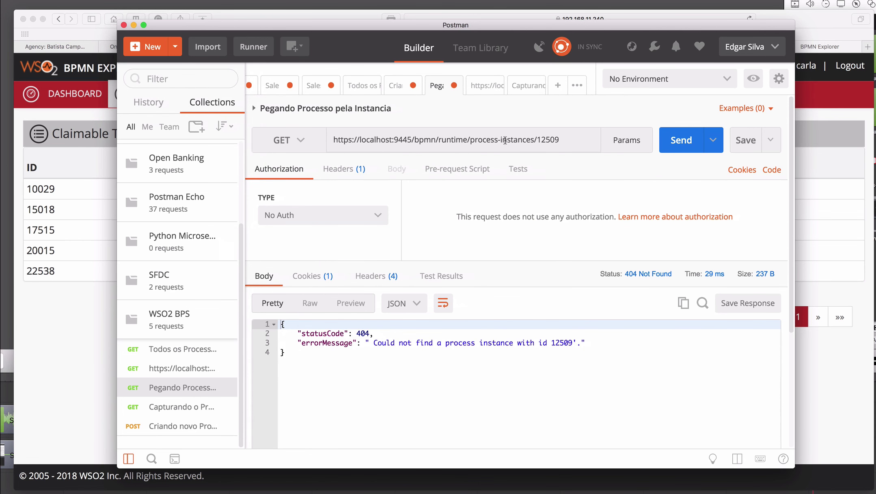
pyautogui.doubleClick(544, 139)
pyautogui.press('BackSpace')
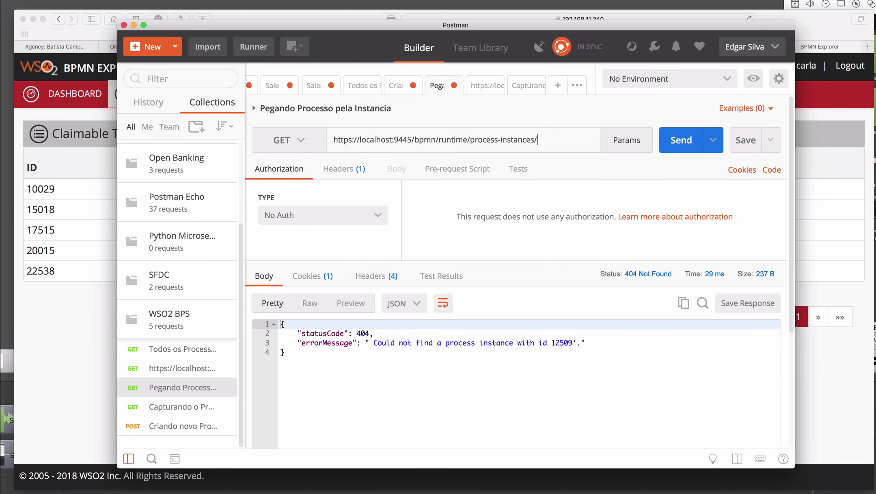
# - Put 22529 into the URL and send the GET request for that instance
pyautogui.write('22529')
pyautogui.click(685, 142)
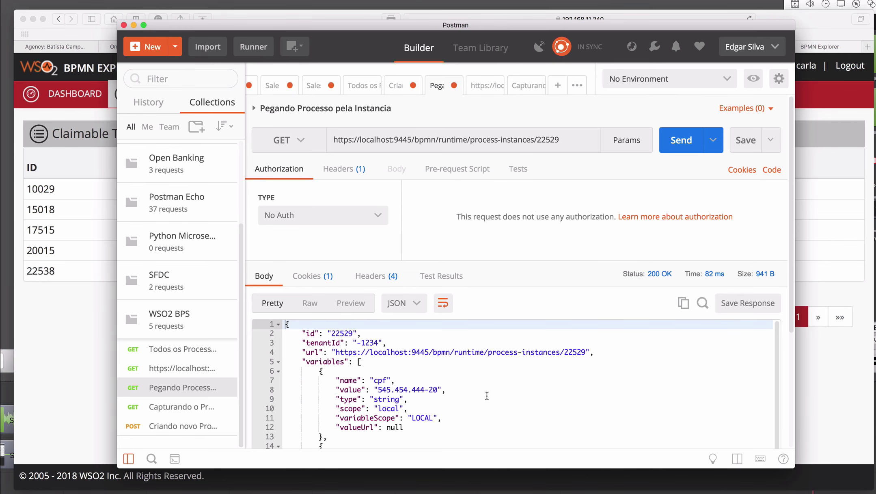
pyautogui.scroll(-5, 481, 365)
pyautogui.scroll(-8, 487, 395)
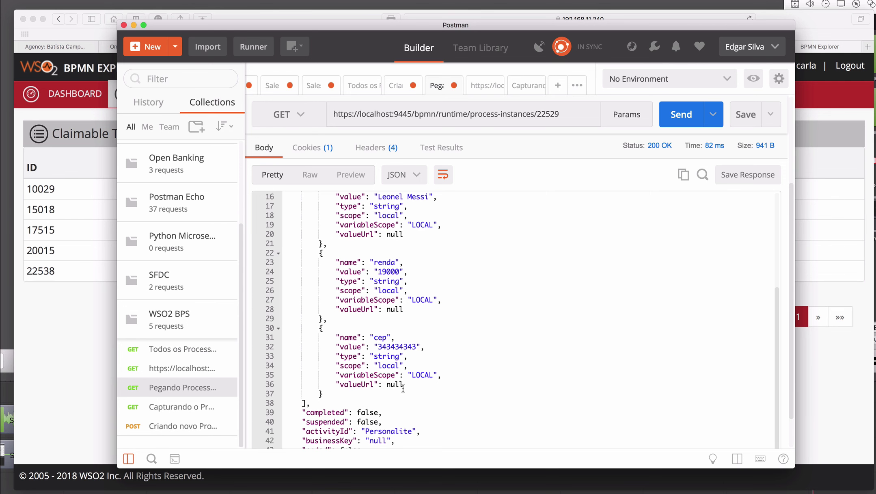
pyautogui.scroll(-3, 415, 391)
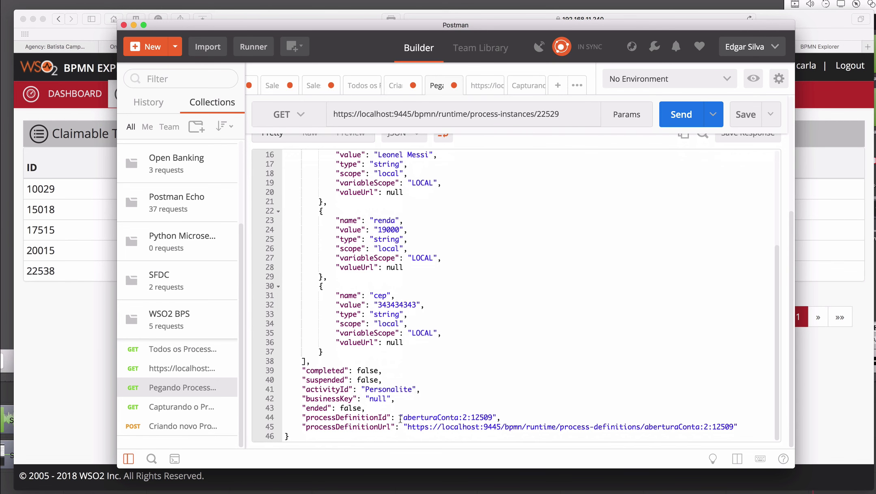
# - Review the response's processDefinitionId and variables cpf, Nome, renda 19000 and cep
pyautogui.moveTo(393, 417); pyautogui.dragTo(495, 415)
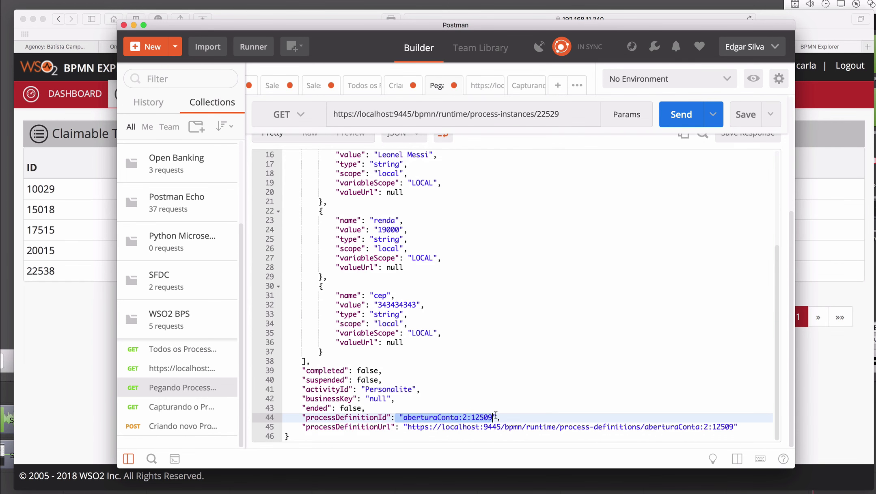
pyautogui.click(463, 414)
pyautogui.press('Up')
pyautogui.press('Up')
pyautogui.press('Up')
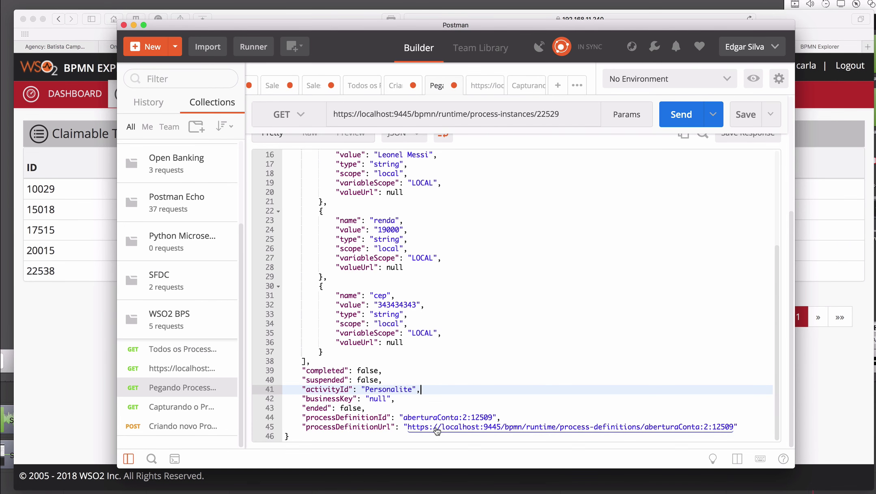
pyautogui.scroll(5, 452, 399)
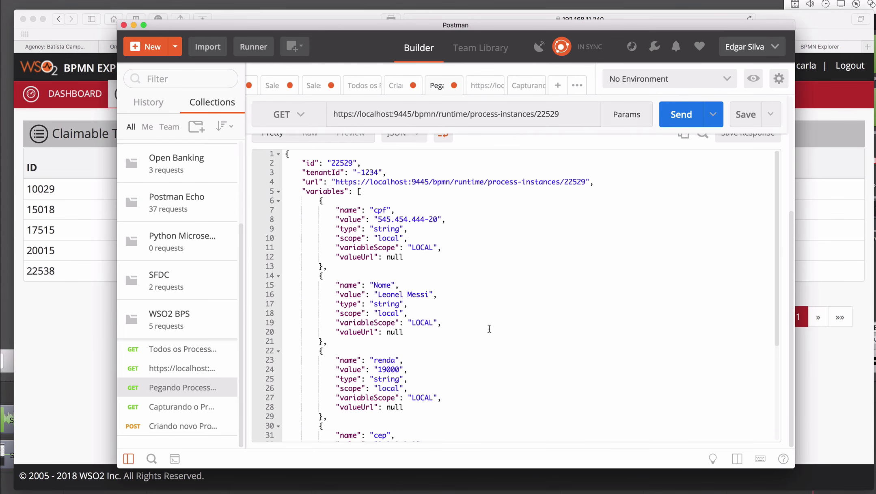
pyautogui.scroll(5, 490, 329)
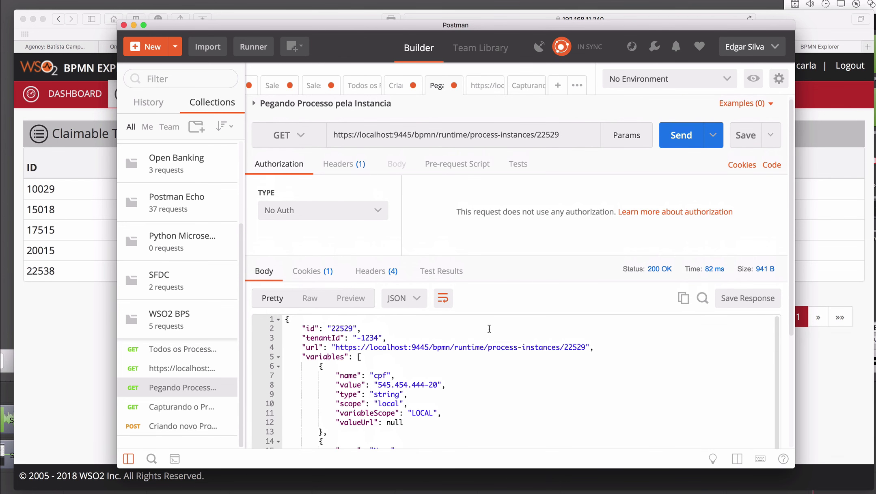
pyautogui.scroll(-1, 490, 329)
pyautogui.scroll(-4, 489, 329)
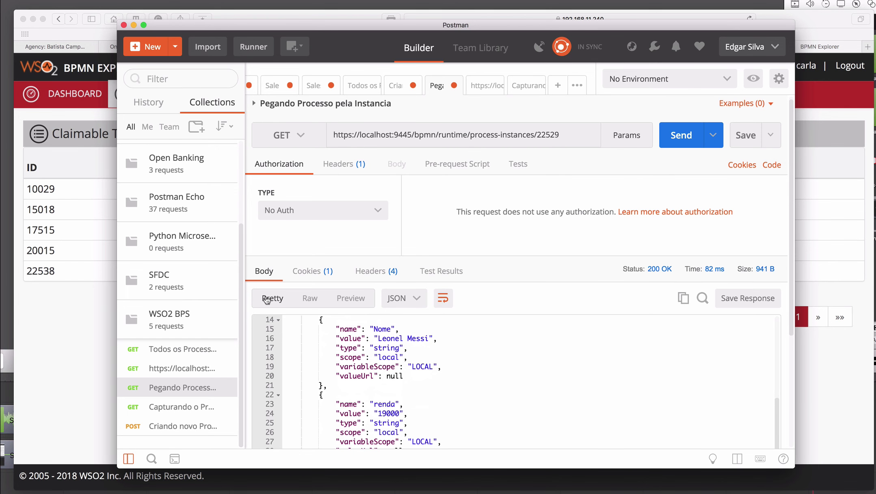
pyautogui.moveTo(244, 304); pyautogui.dragTo(437, 335)
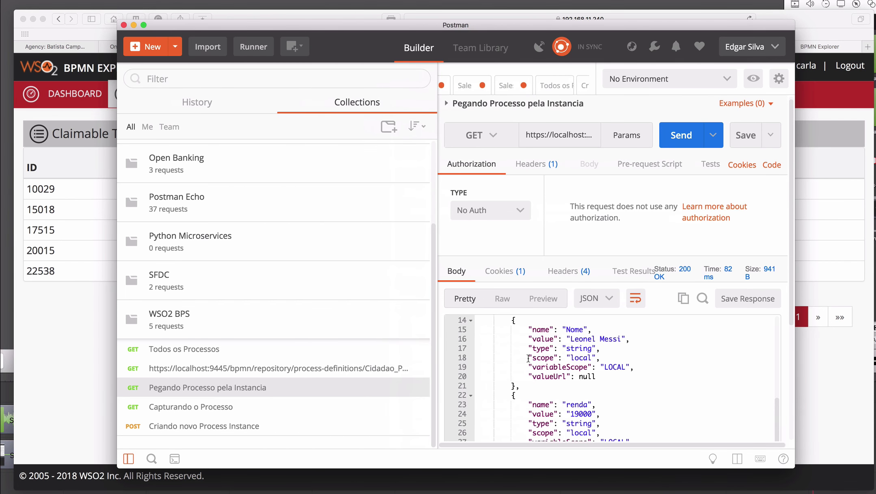